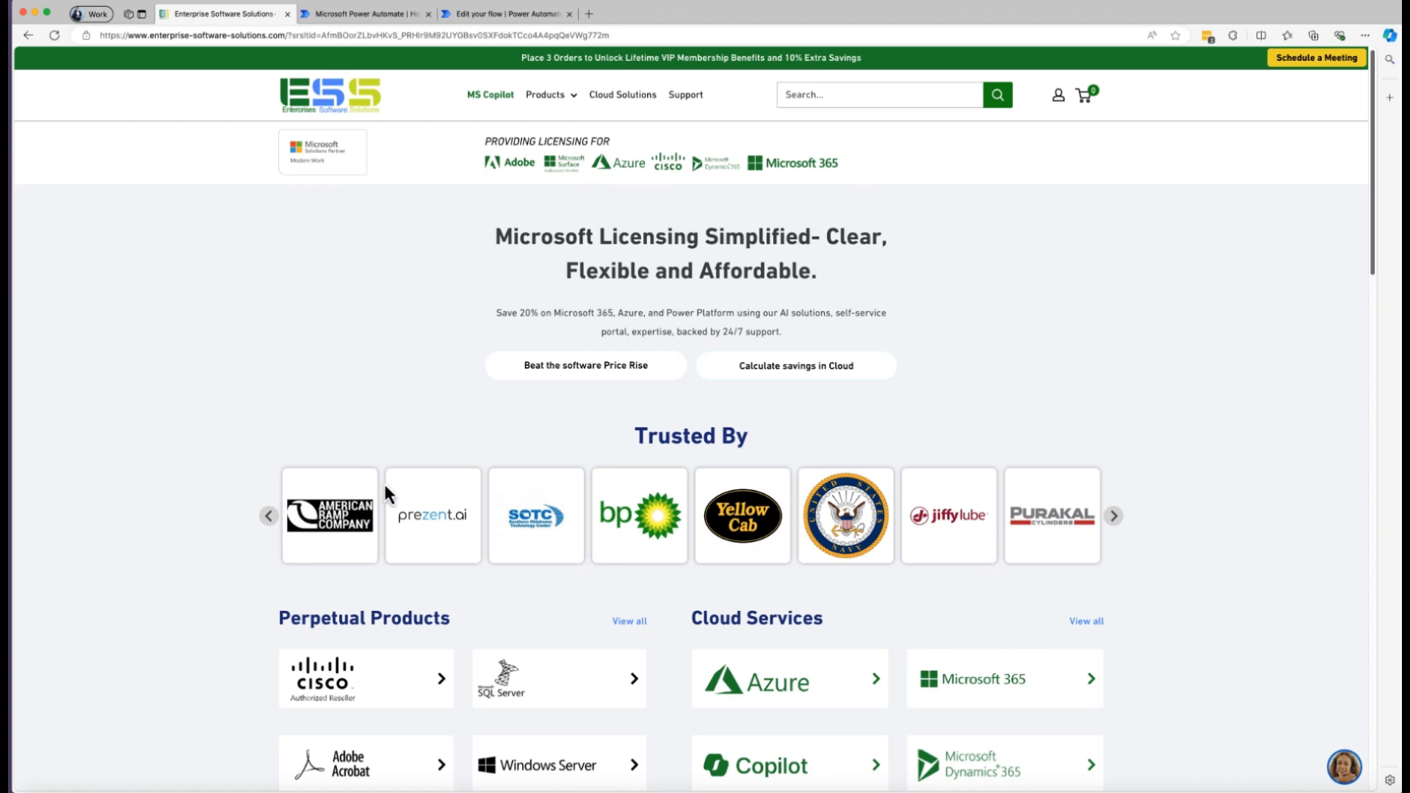
scroll(154, 438, down, 6)
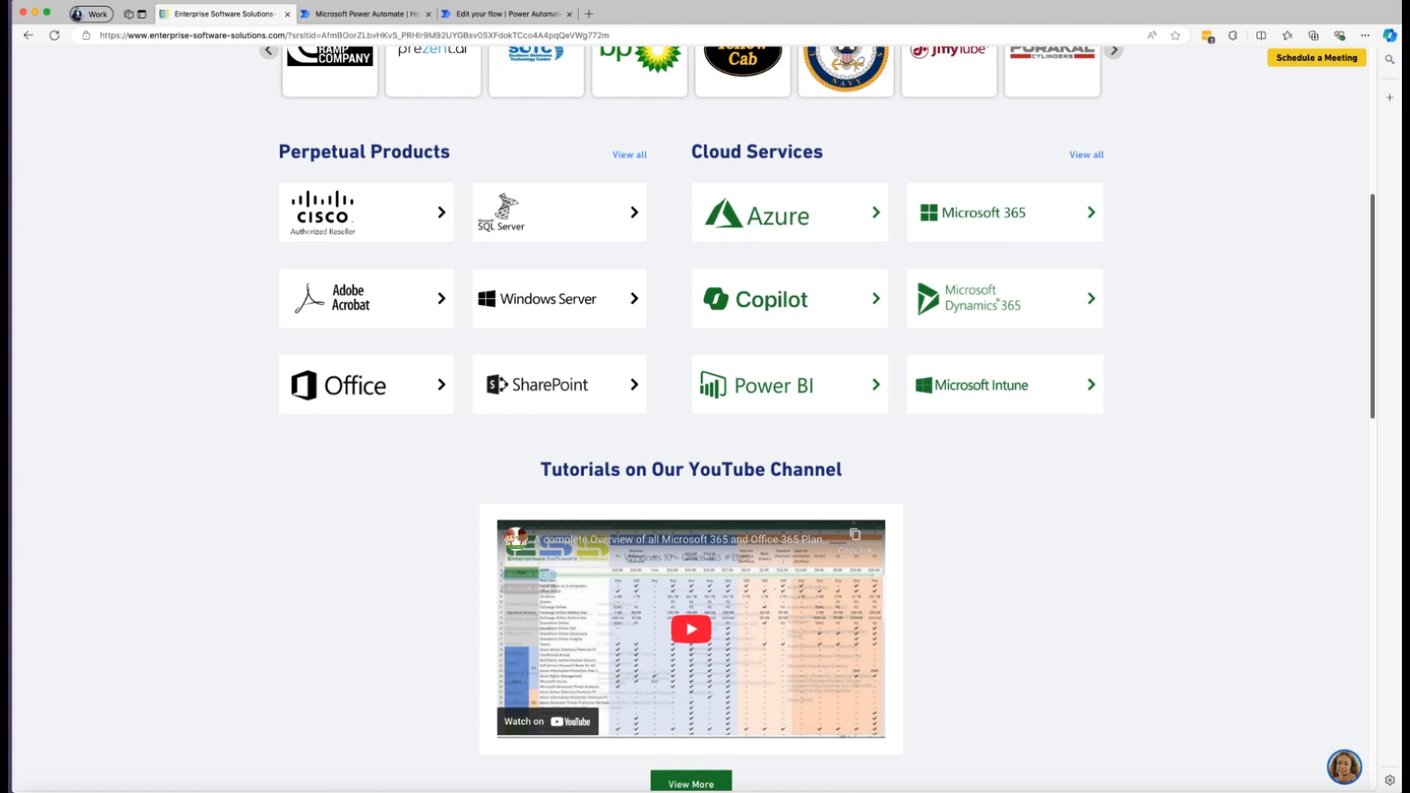
scroll(198, 529, up, 3)
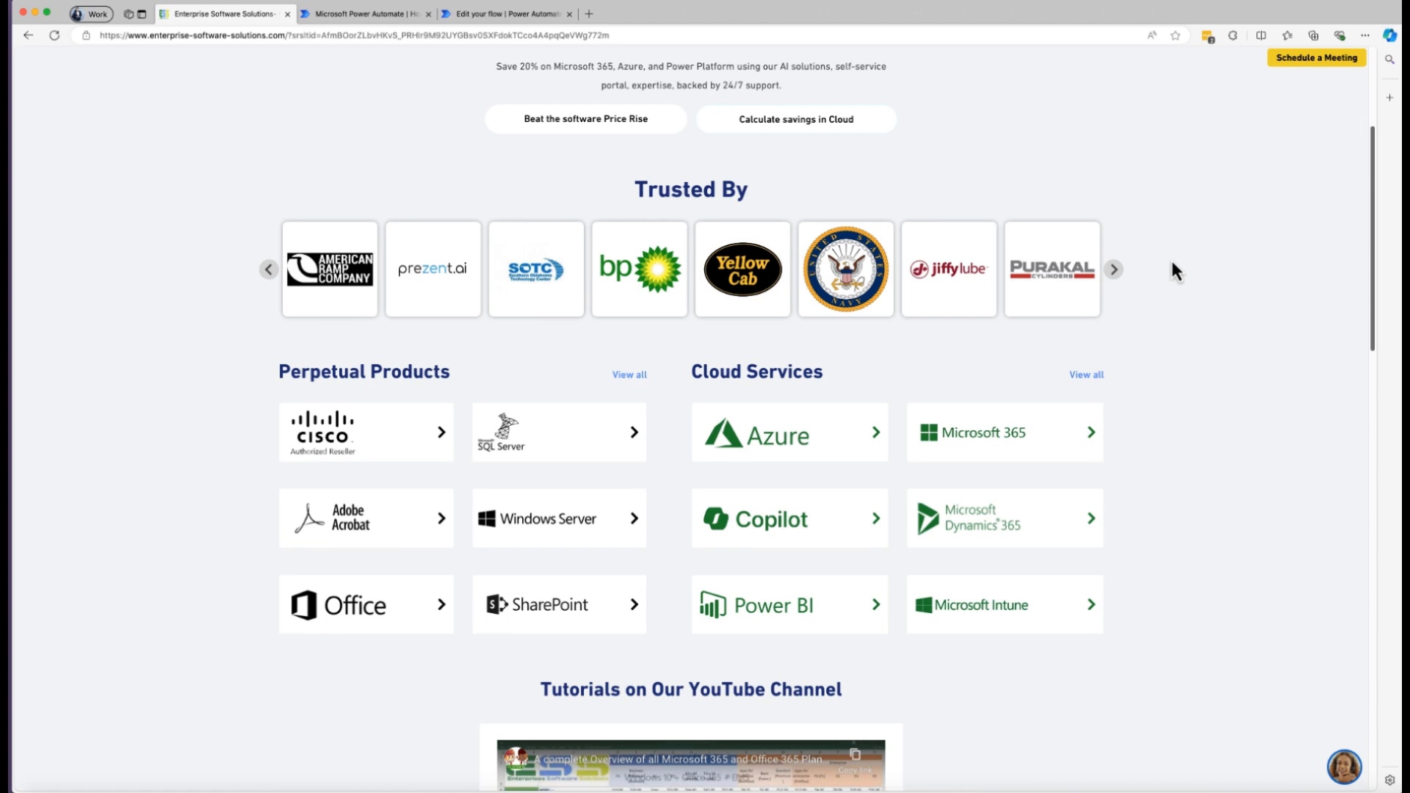
scroll(1201, 319, up, 4)
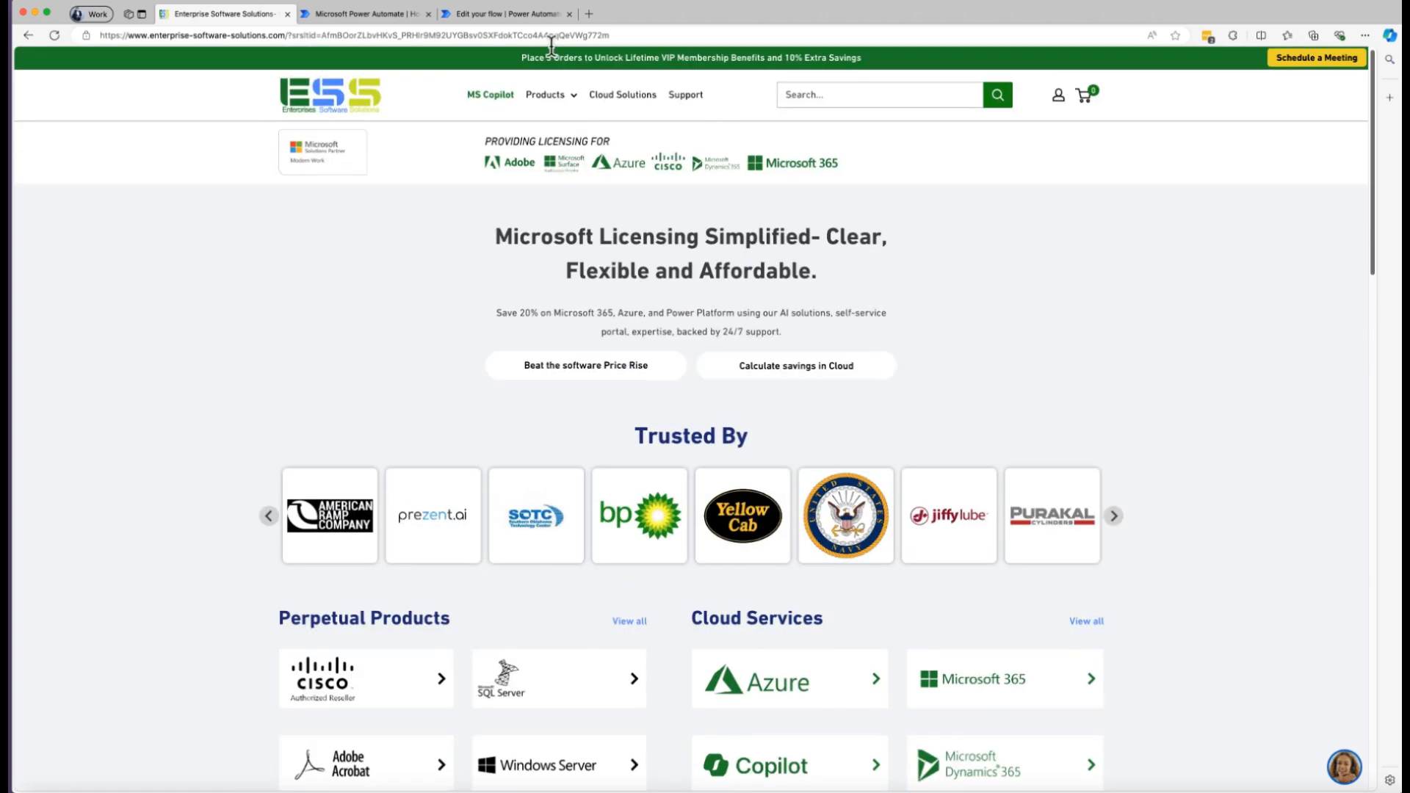
Switch from the software reseller's website to the Power Automate home page.
click(329, 15)
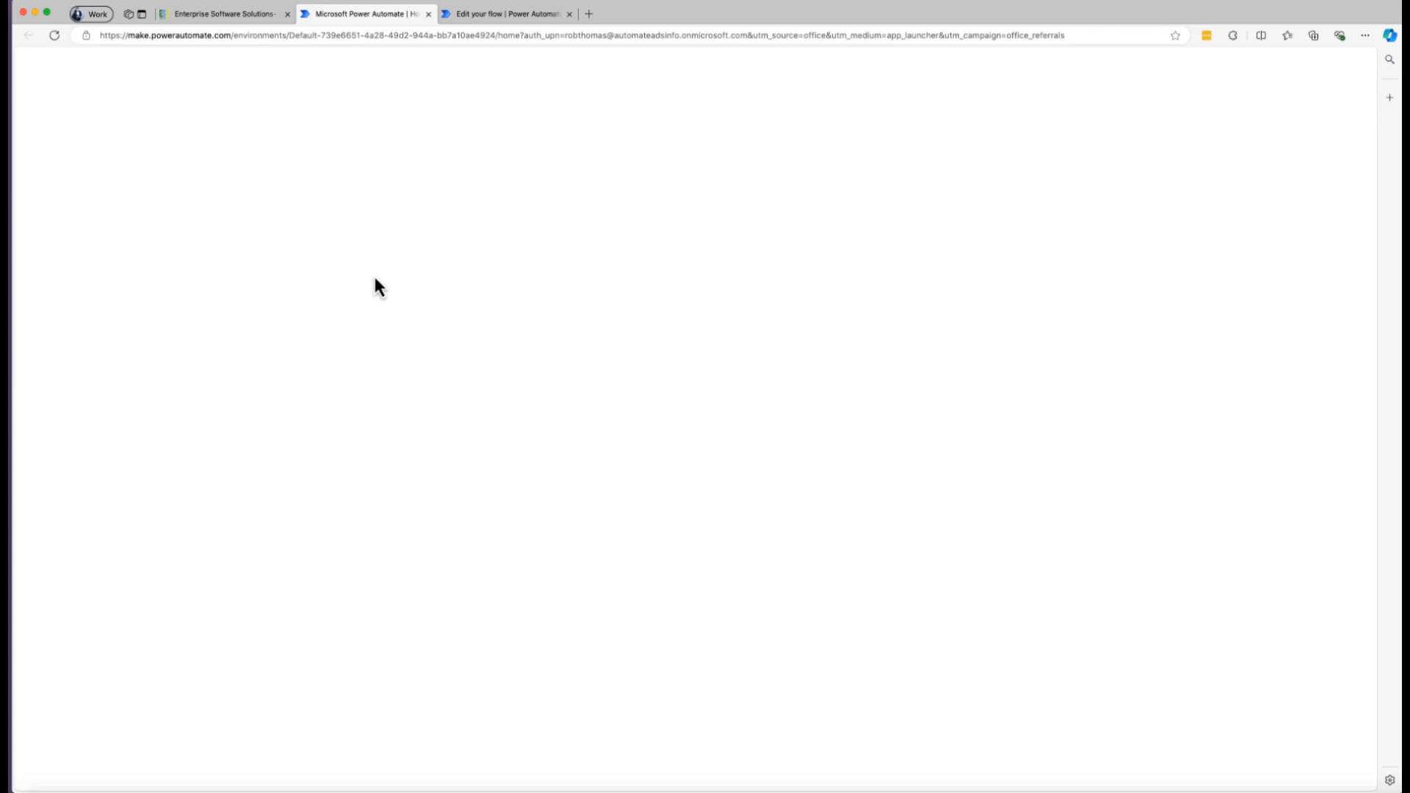
key(super+Tab)
key(super+Tab)
key(super+Tab)
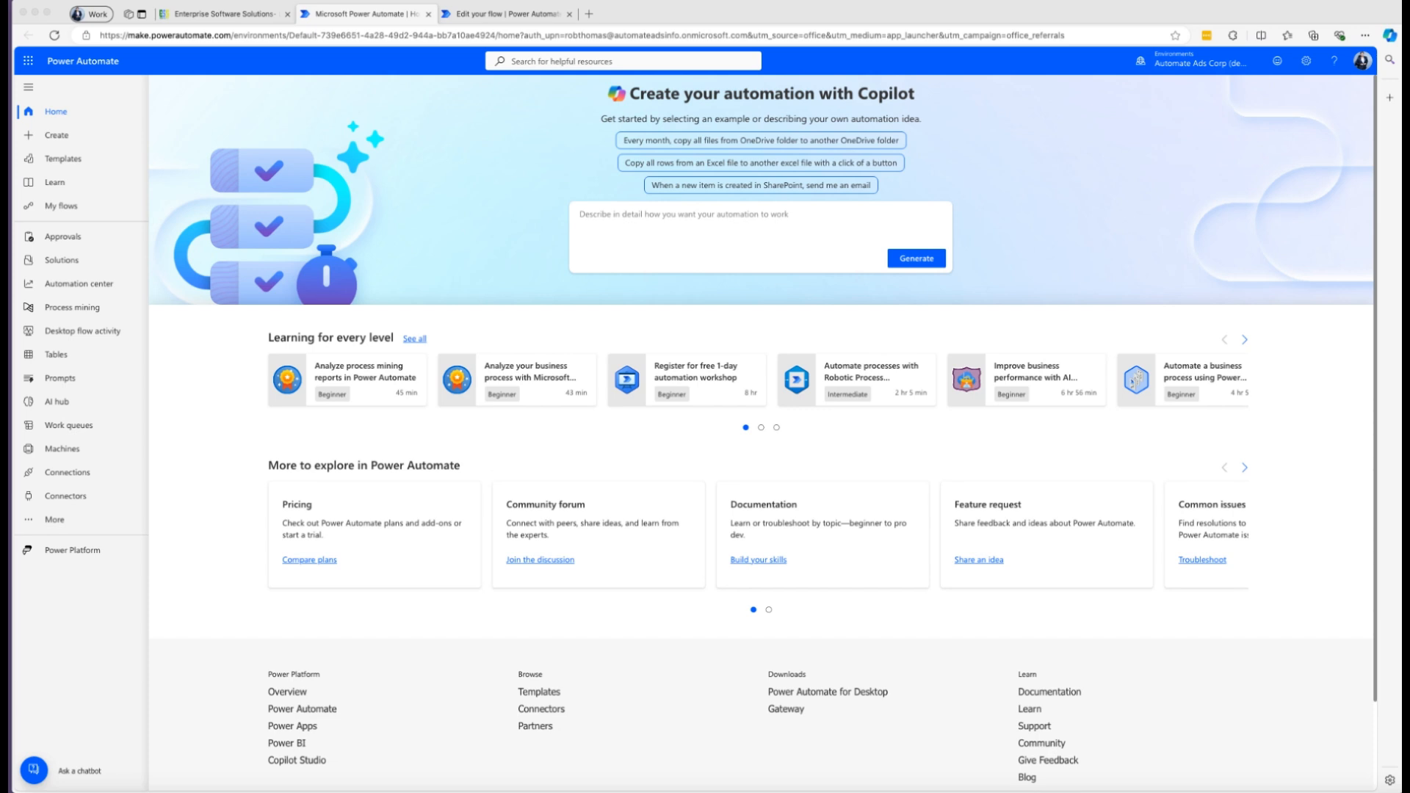
Generate a Copilot flow suggestion from the prompt "Send a message on Teams when a task is completed in Planner (get profile)".
click(679, 230)
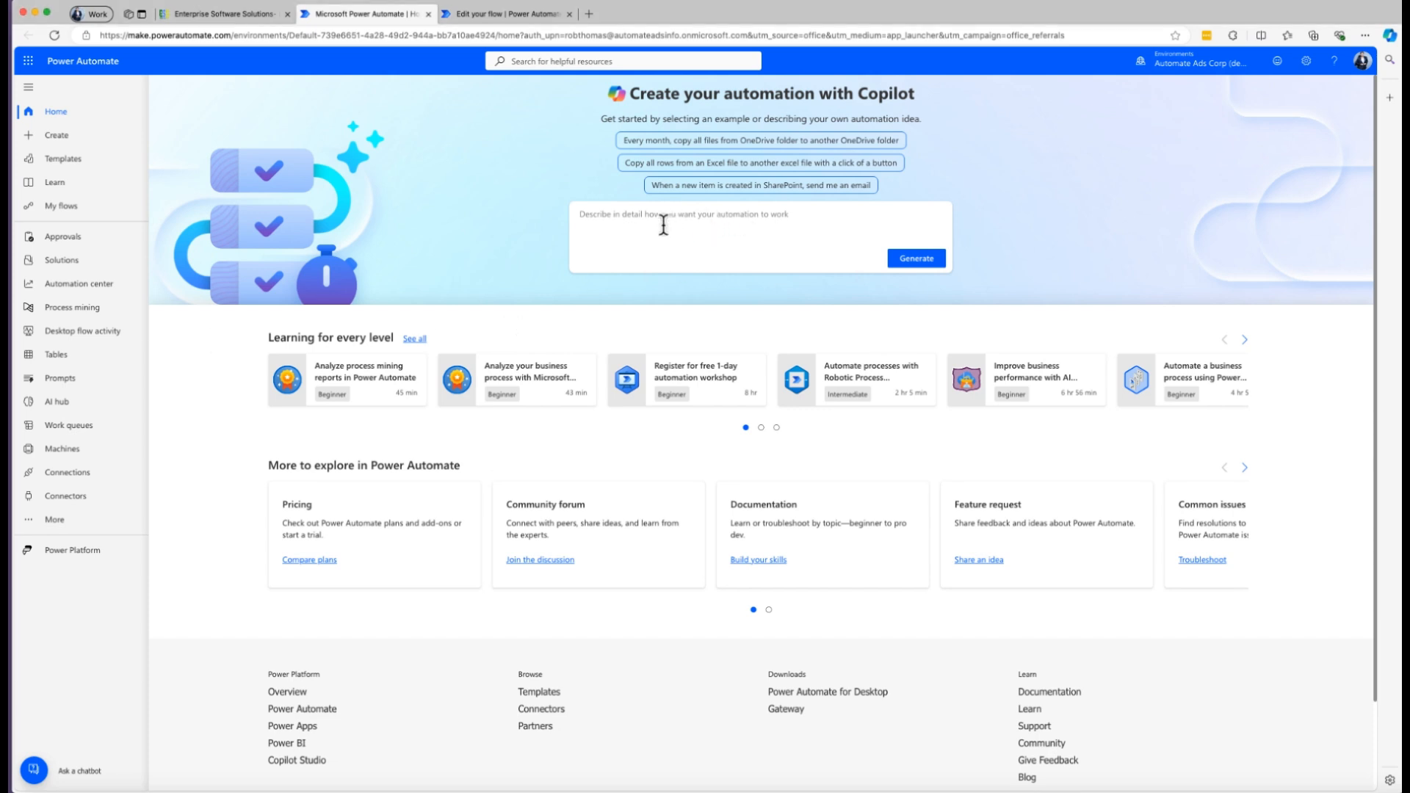
text(Send a message on Teams when a task is completed in Planner)
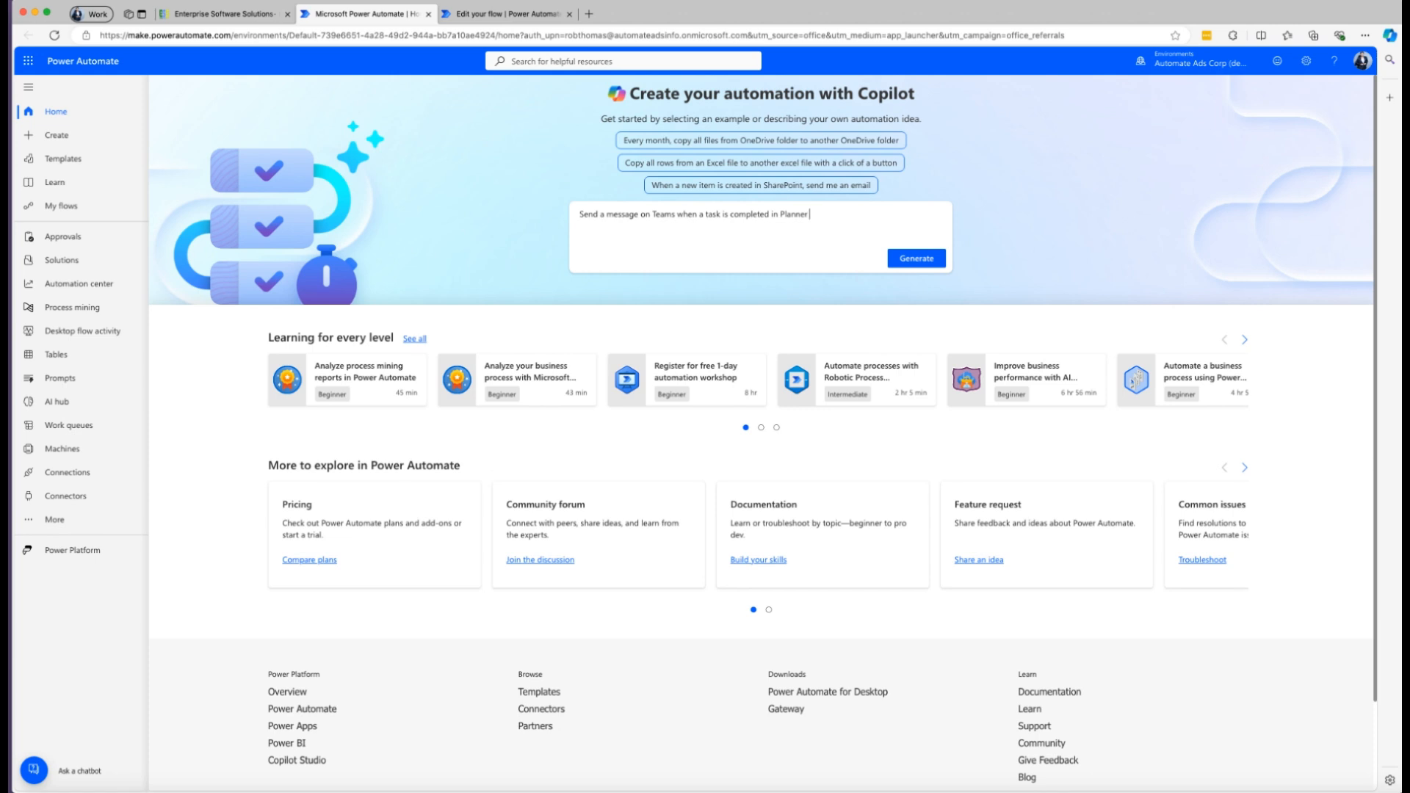
text(get profile))
click(810, 217)
text(.)
key(BackSpace)
click(916, 262)
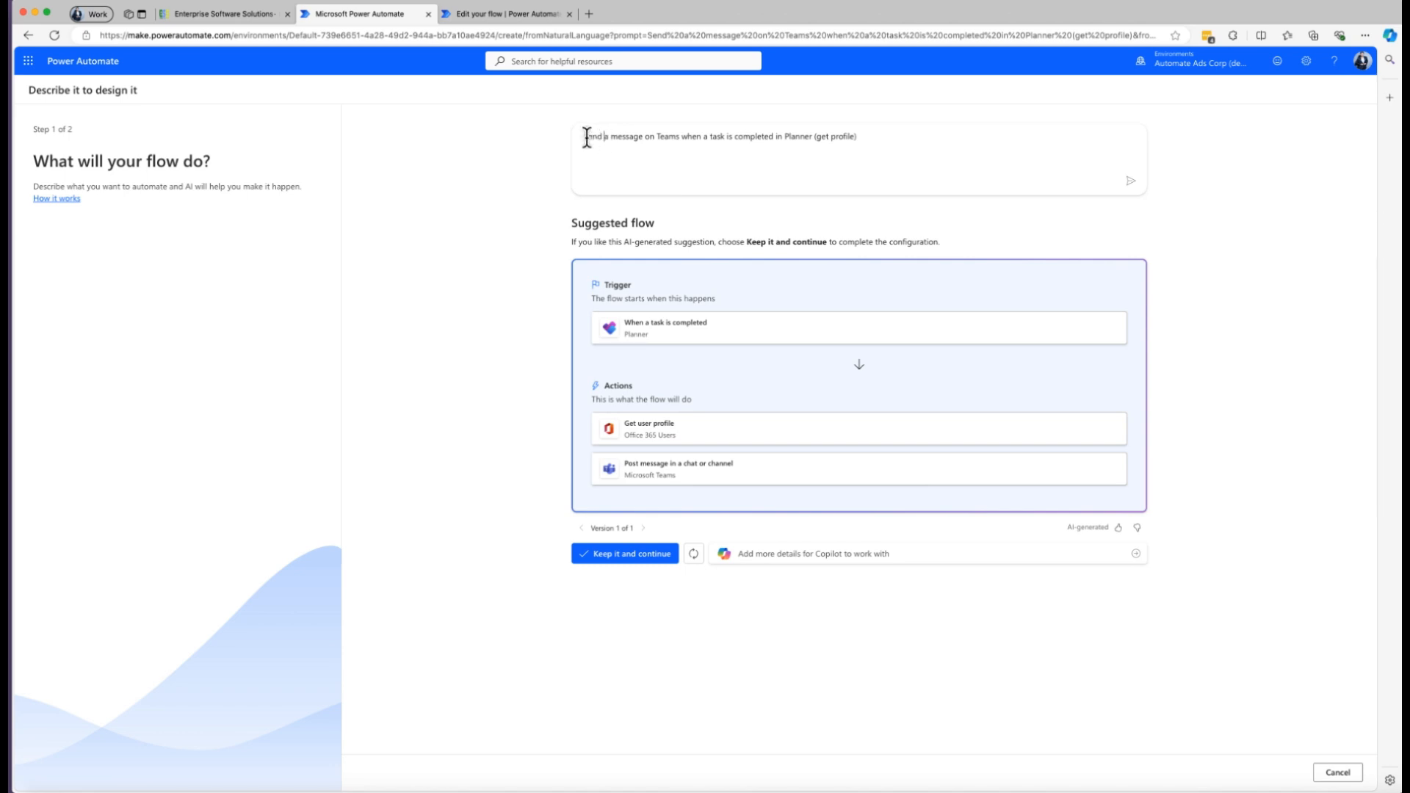
Discard the suggested flow and return to the Power Automate home page.
drag(583, 136, 609, 137)
click(27, 36)
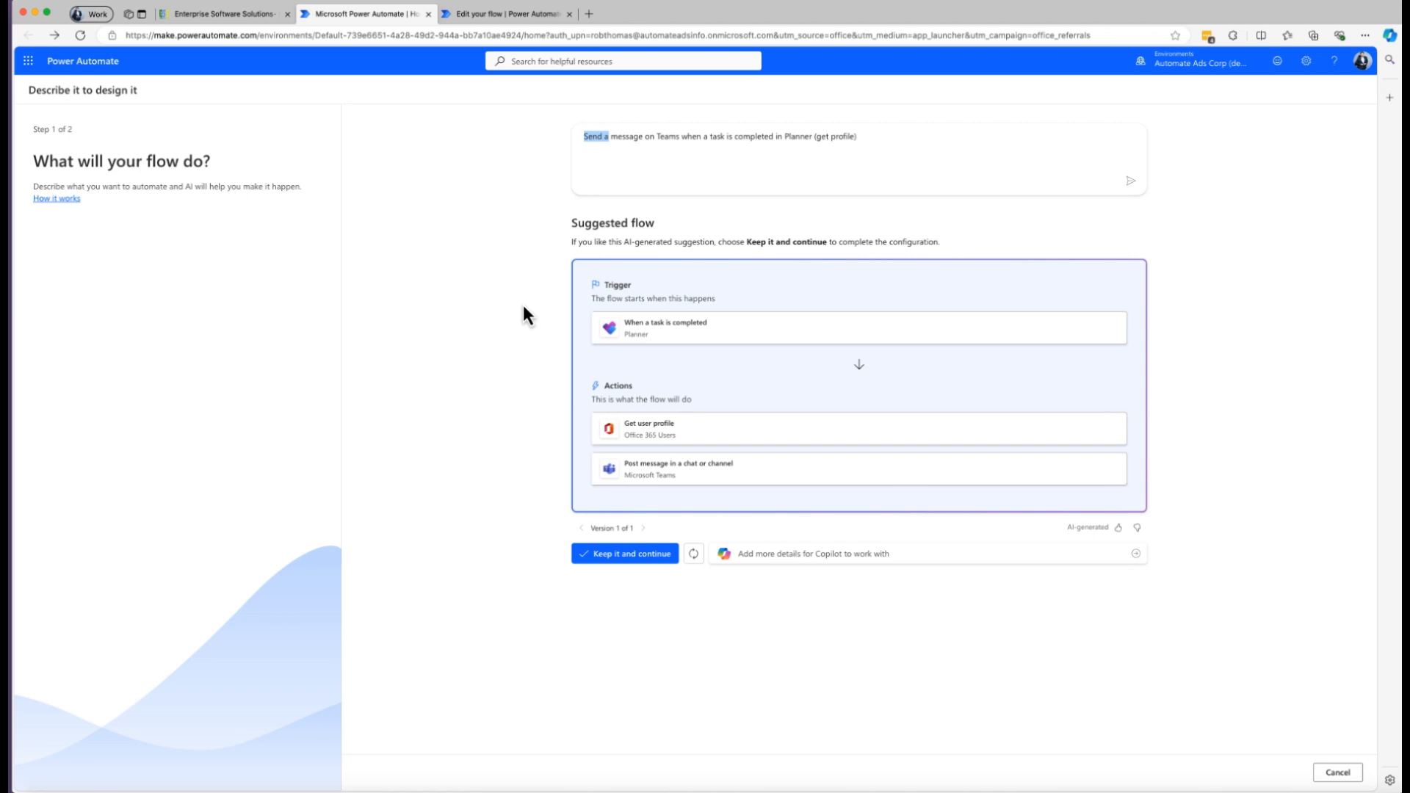
click(1337, 773)
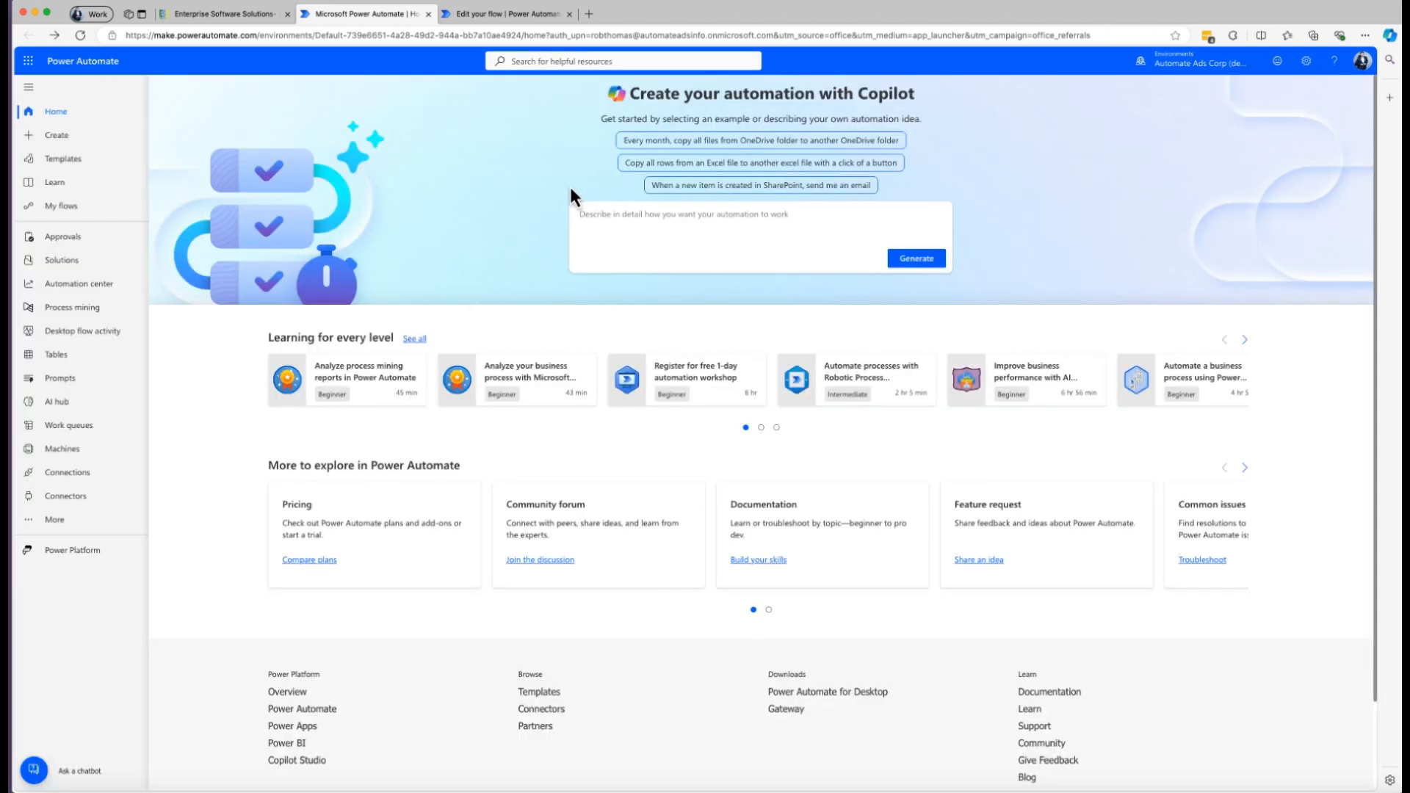
Create a flow with Copilot from the prompt "Post a message in a Teams channel when a task is completed in Planner", keeping its suggestion.
click(624, 229)
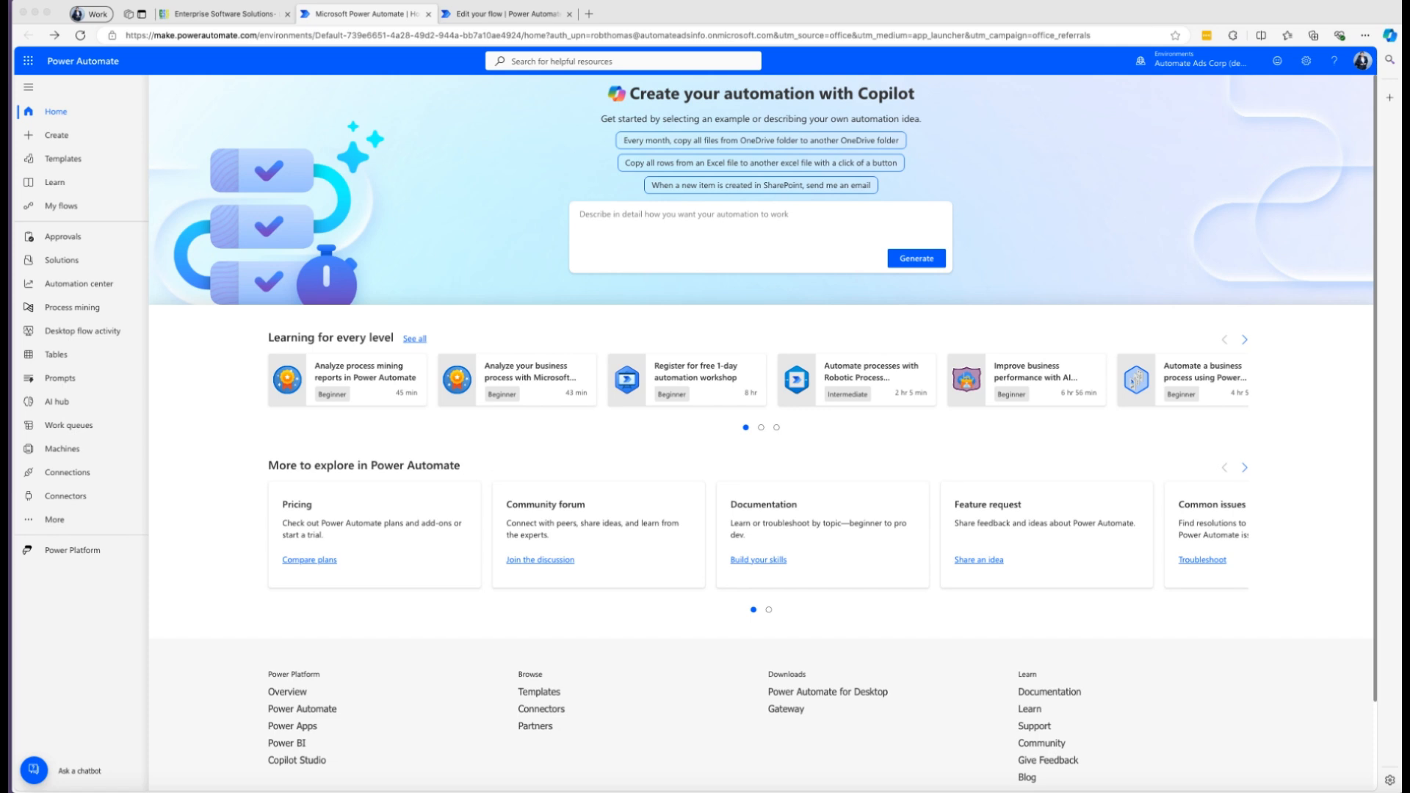
click(625, 220)
text(Post a message in a Teams channel when a task is completed in Planner)
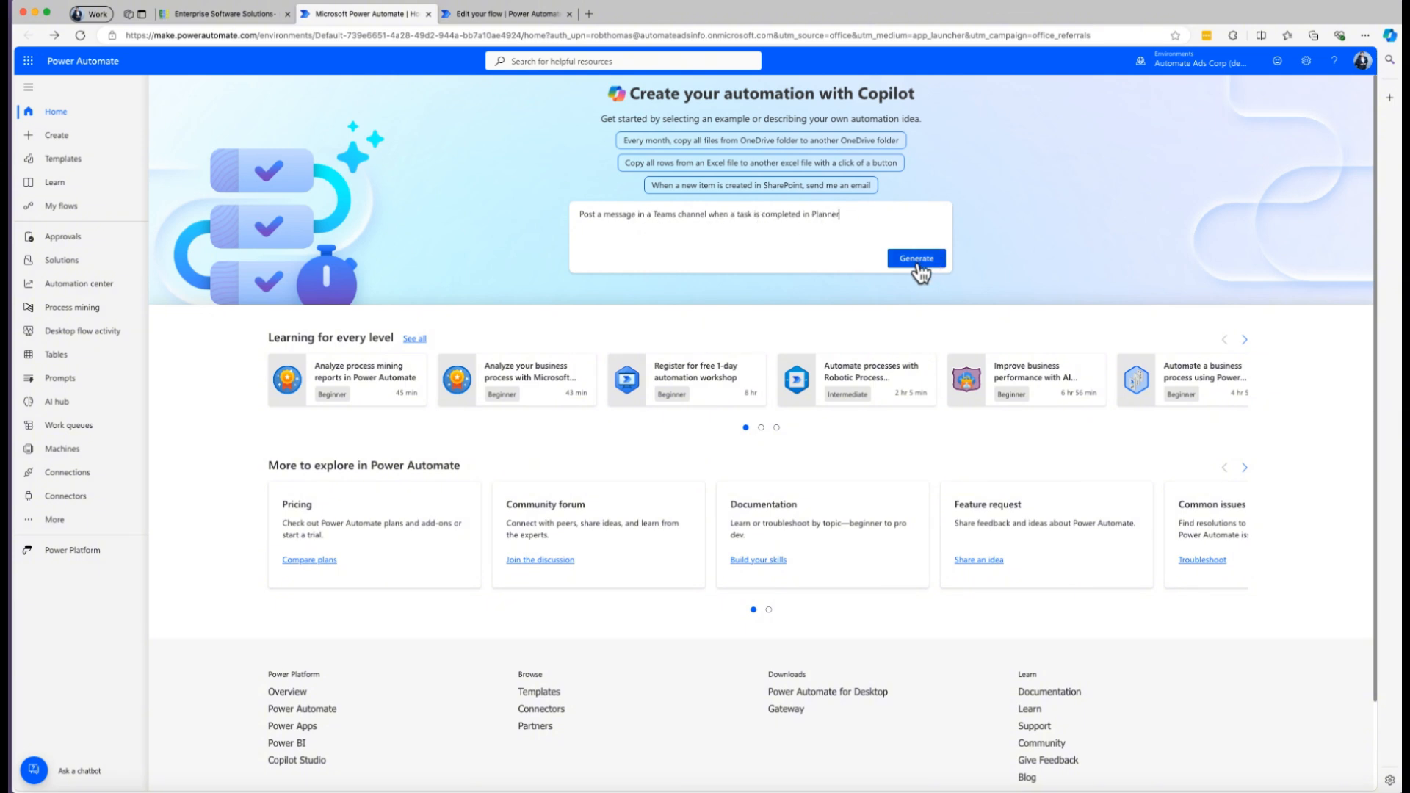
click(917, 264)
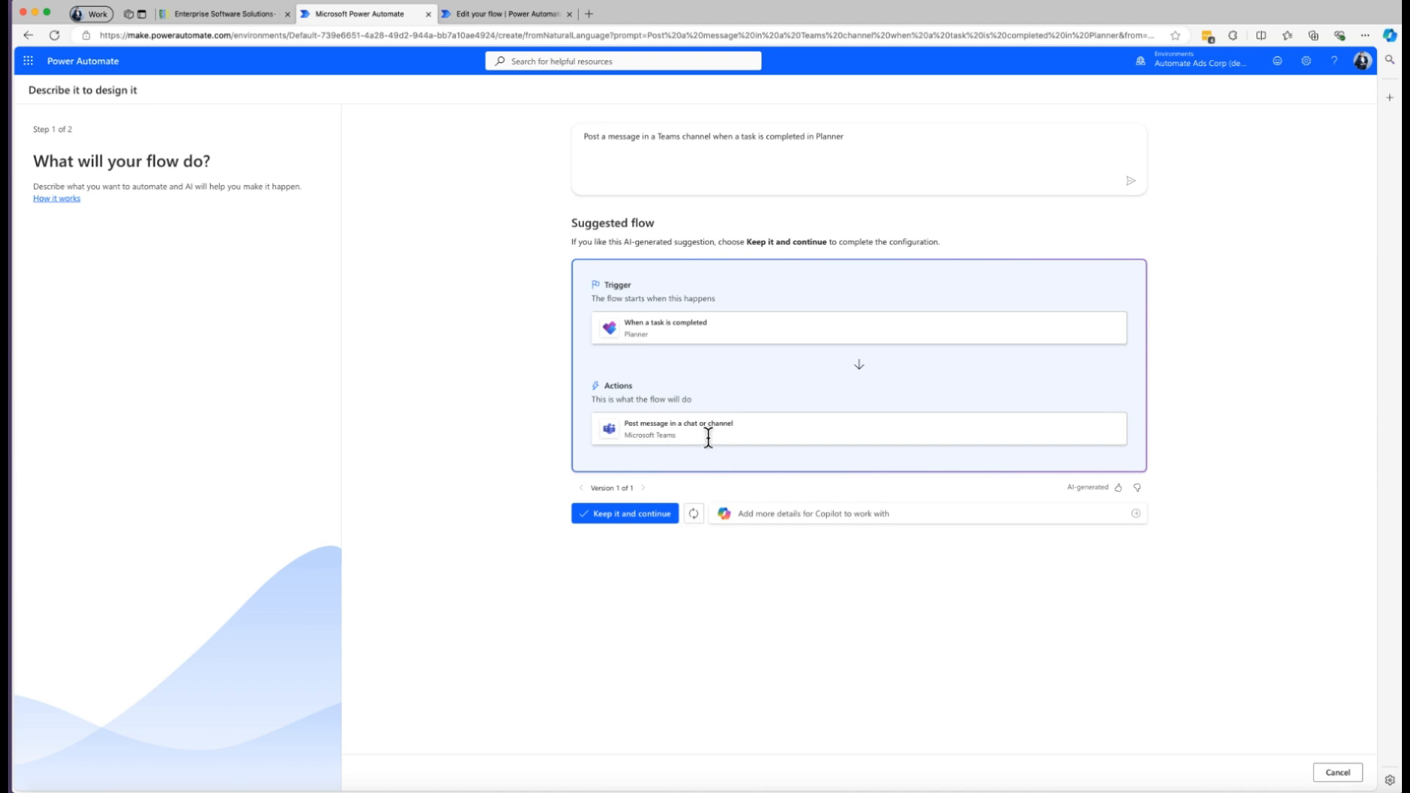
click(633, 515)
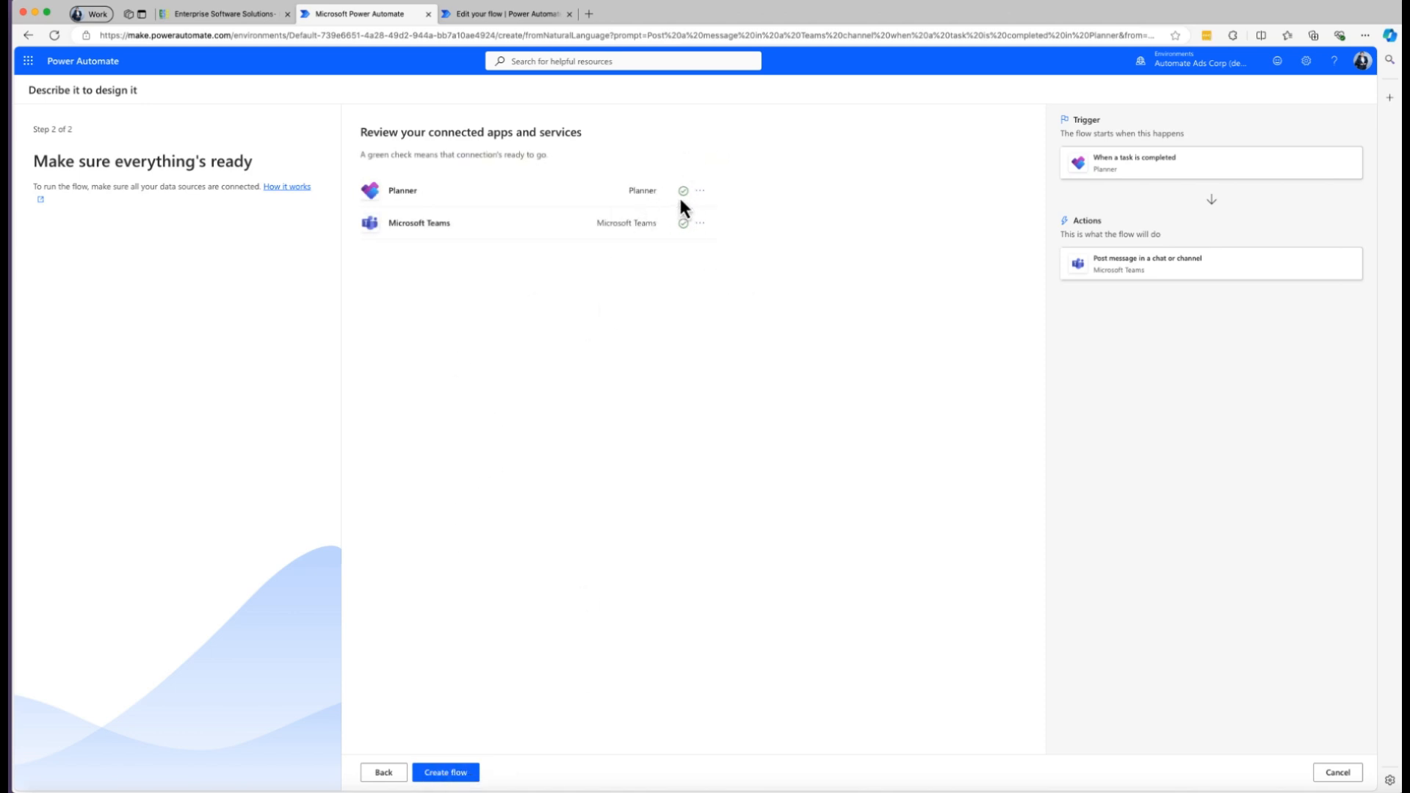
click(466, 773)
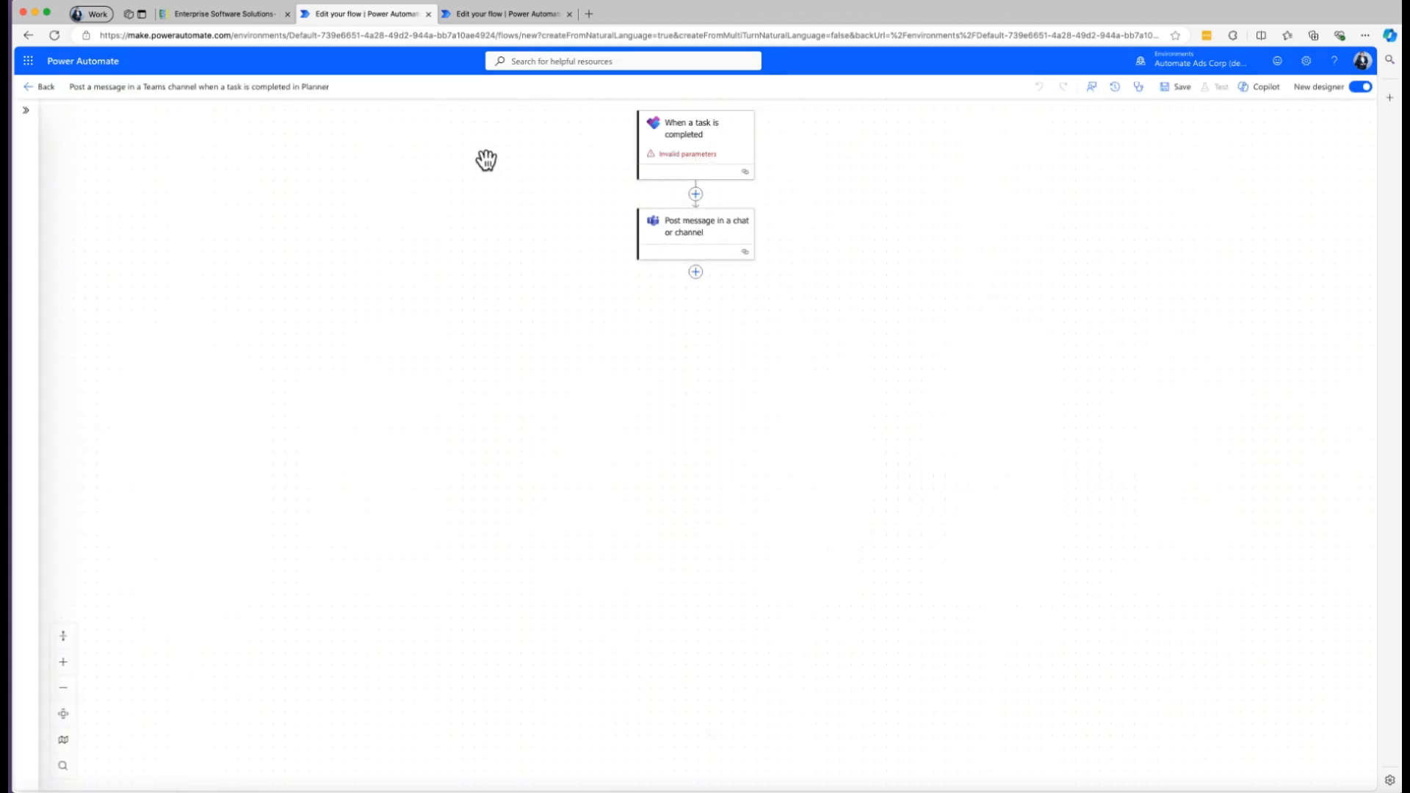
Set the completed-task trigger's group to Marketing Operations and its plan to Marketing Project Management.
click(710, 145)
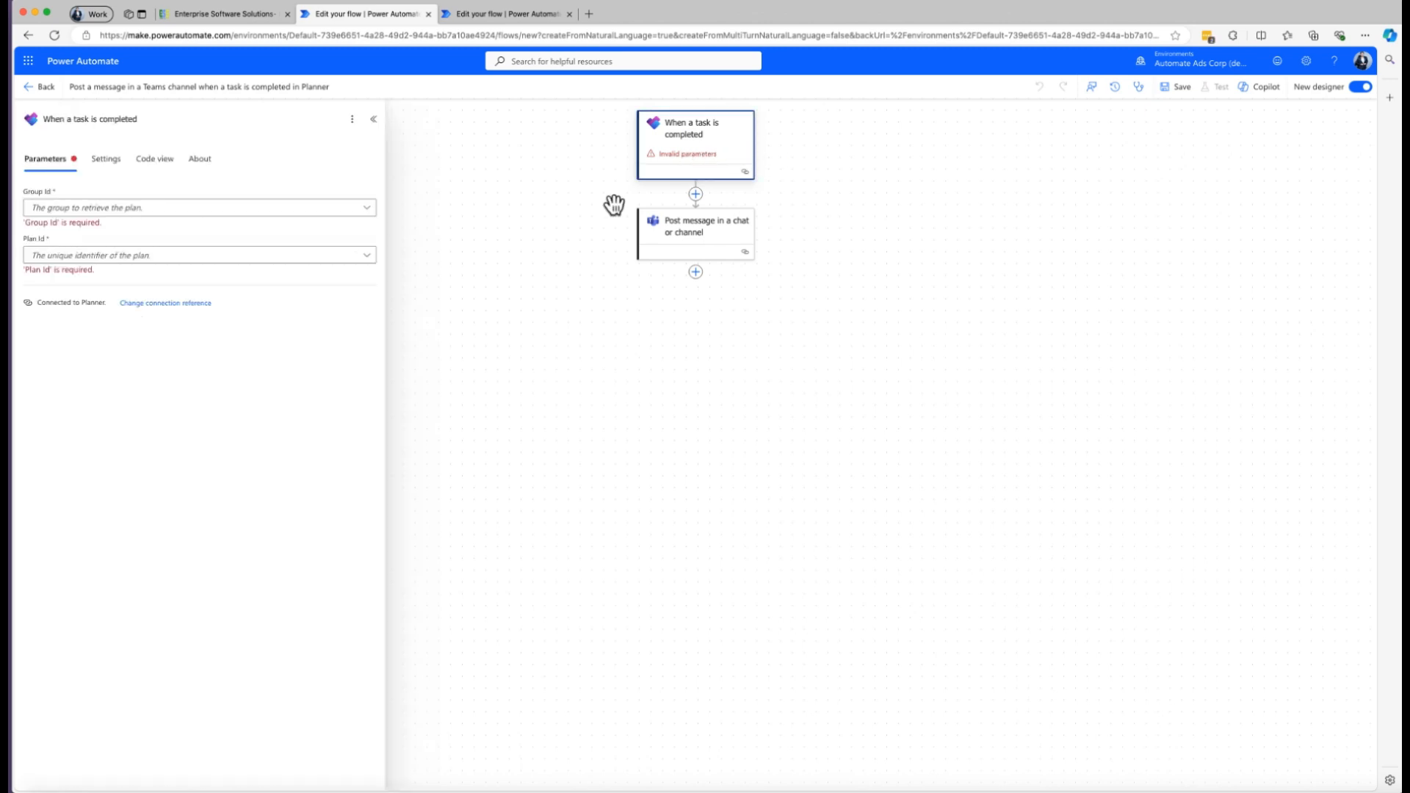
click(254, 213)
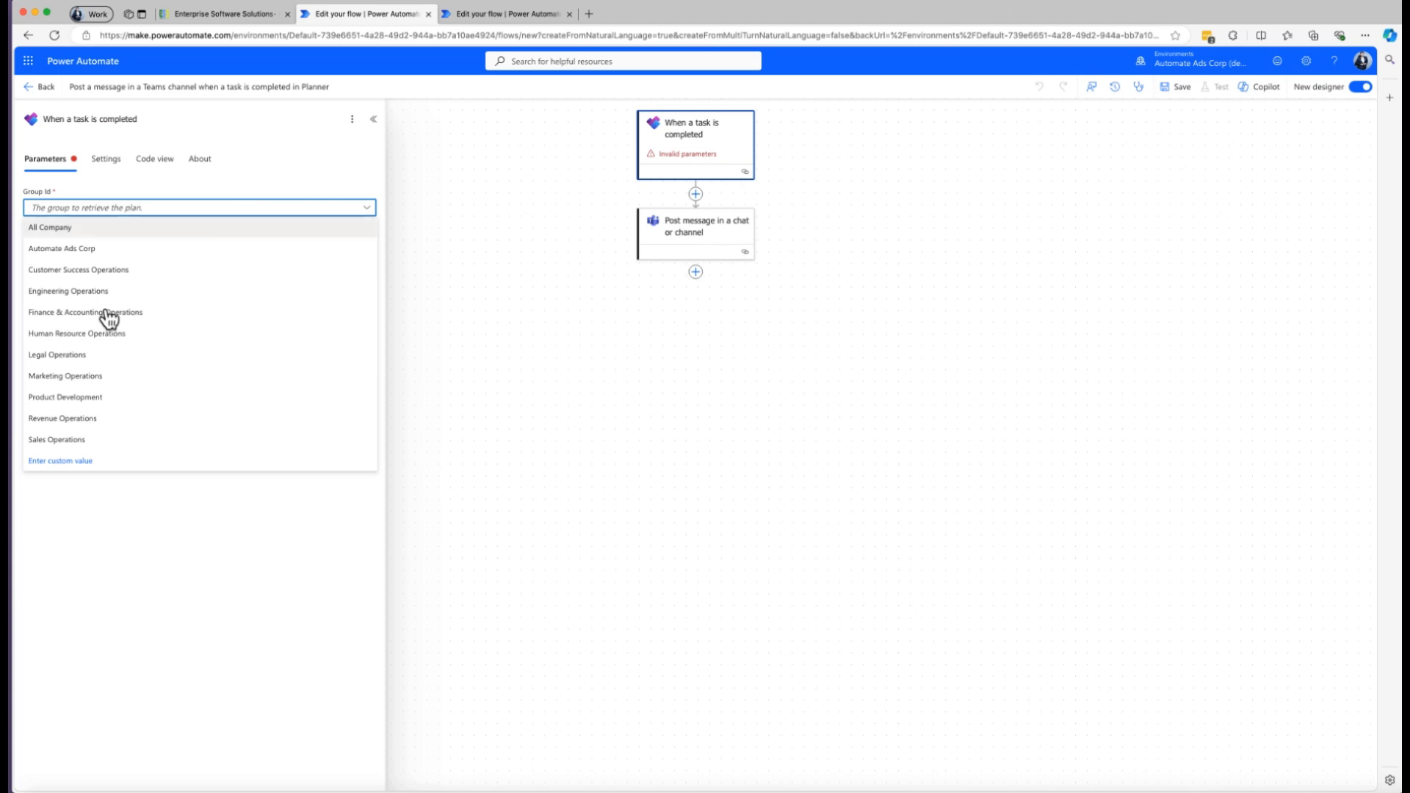
click(82, 381)
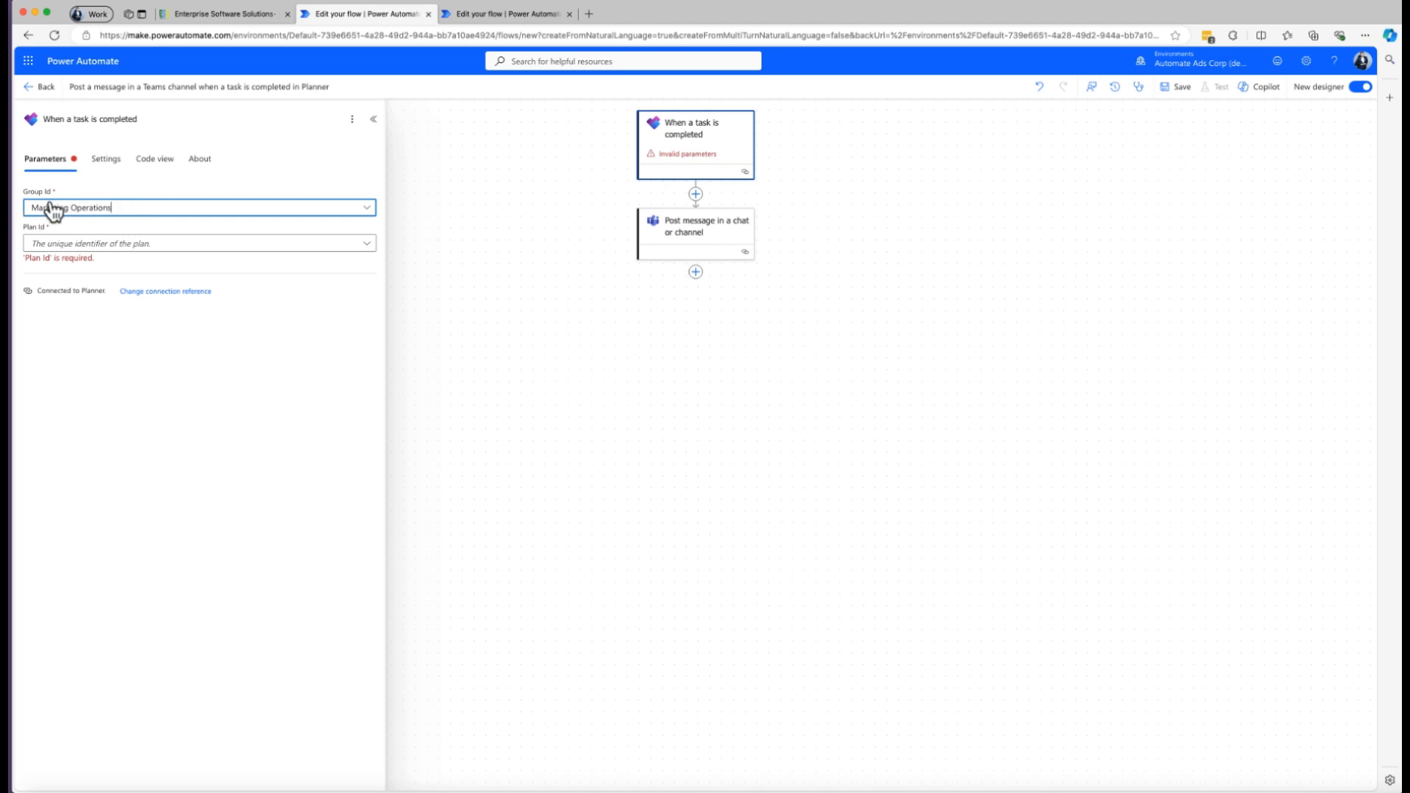
click(129, 250)
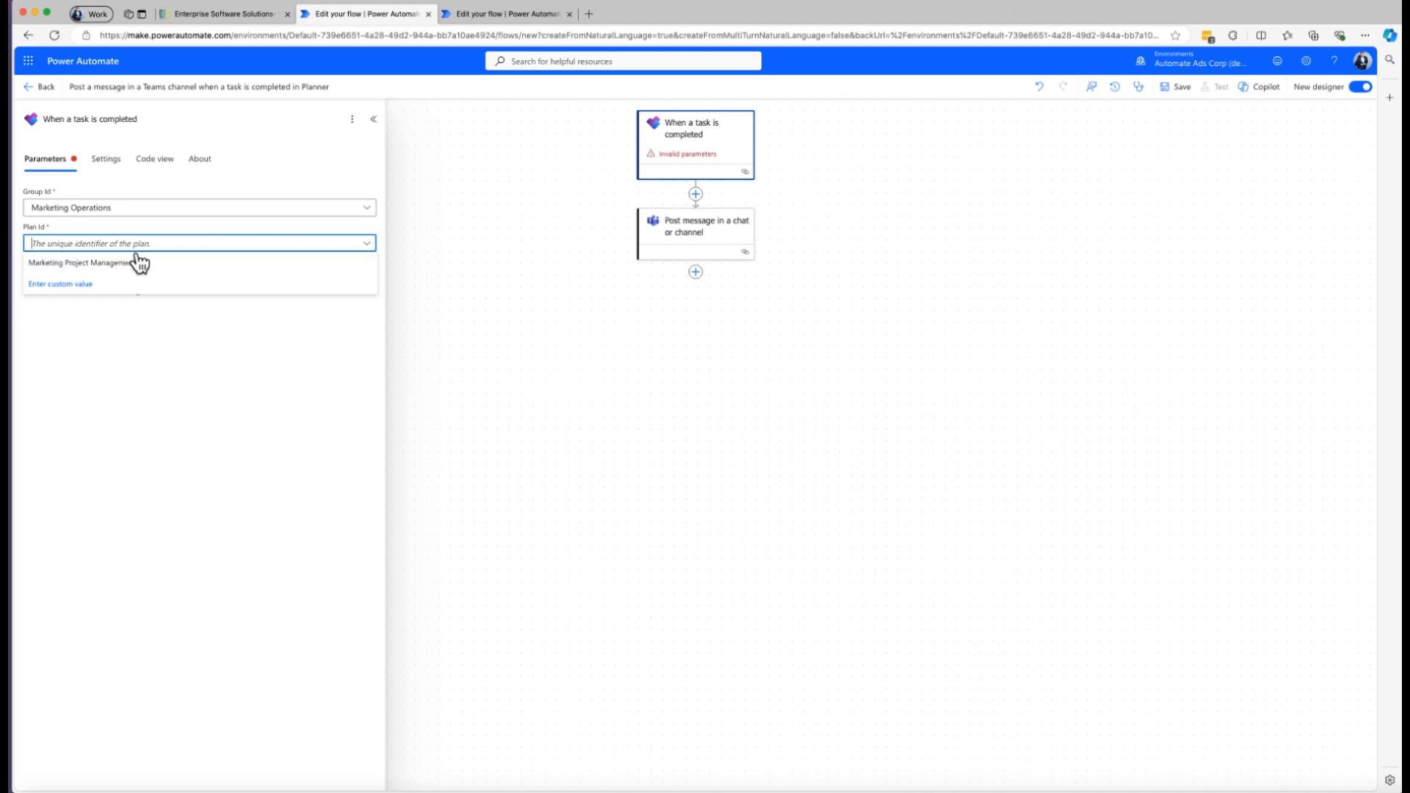
click(103, 264)
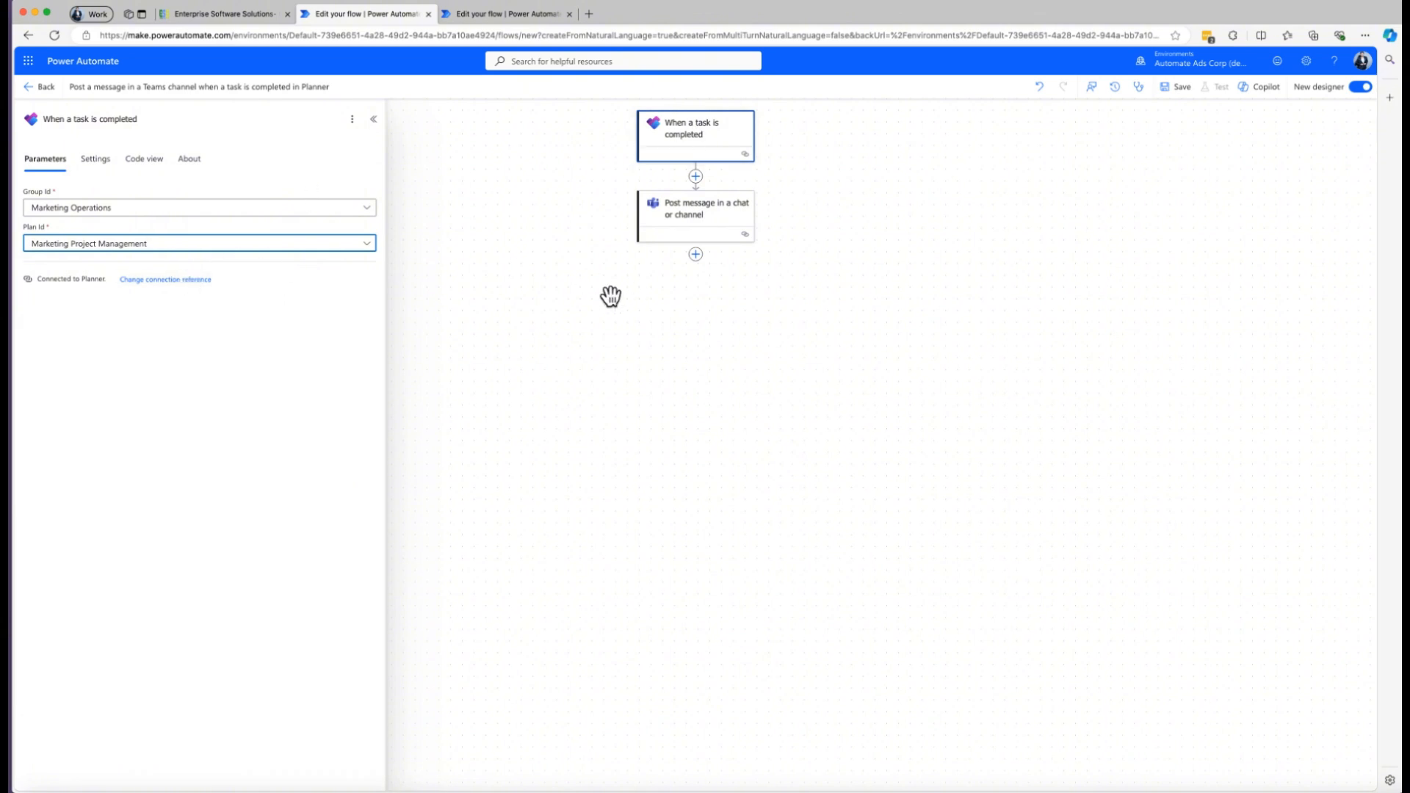
Configure the Teams message action to post as Flow bot in a Channel.
click(709, 228)
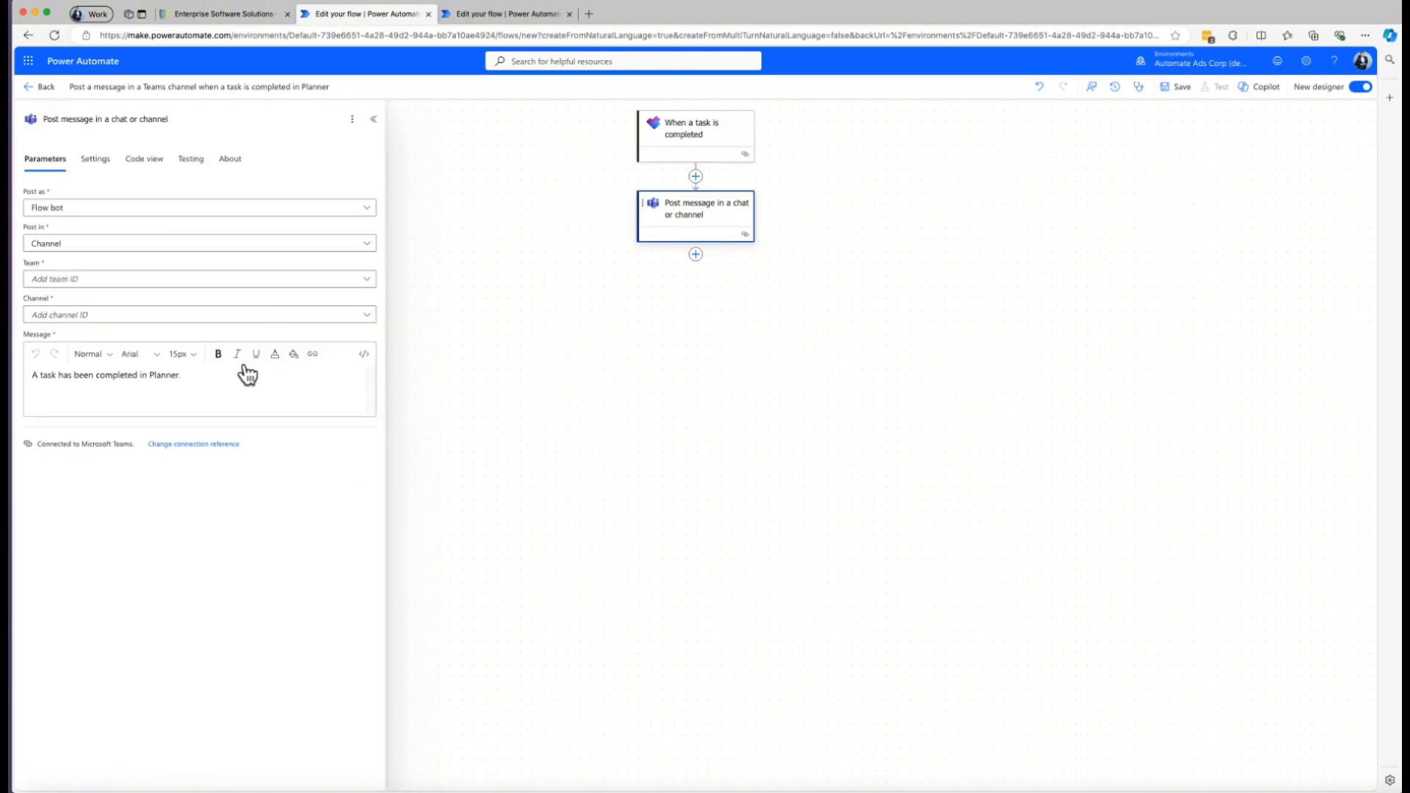
click(89, 213)
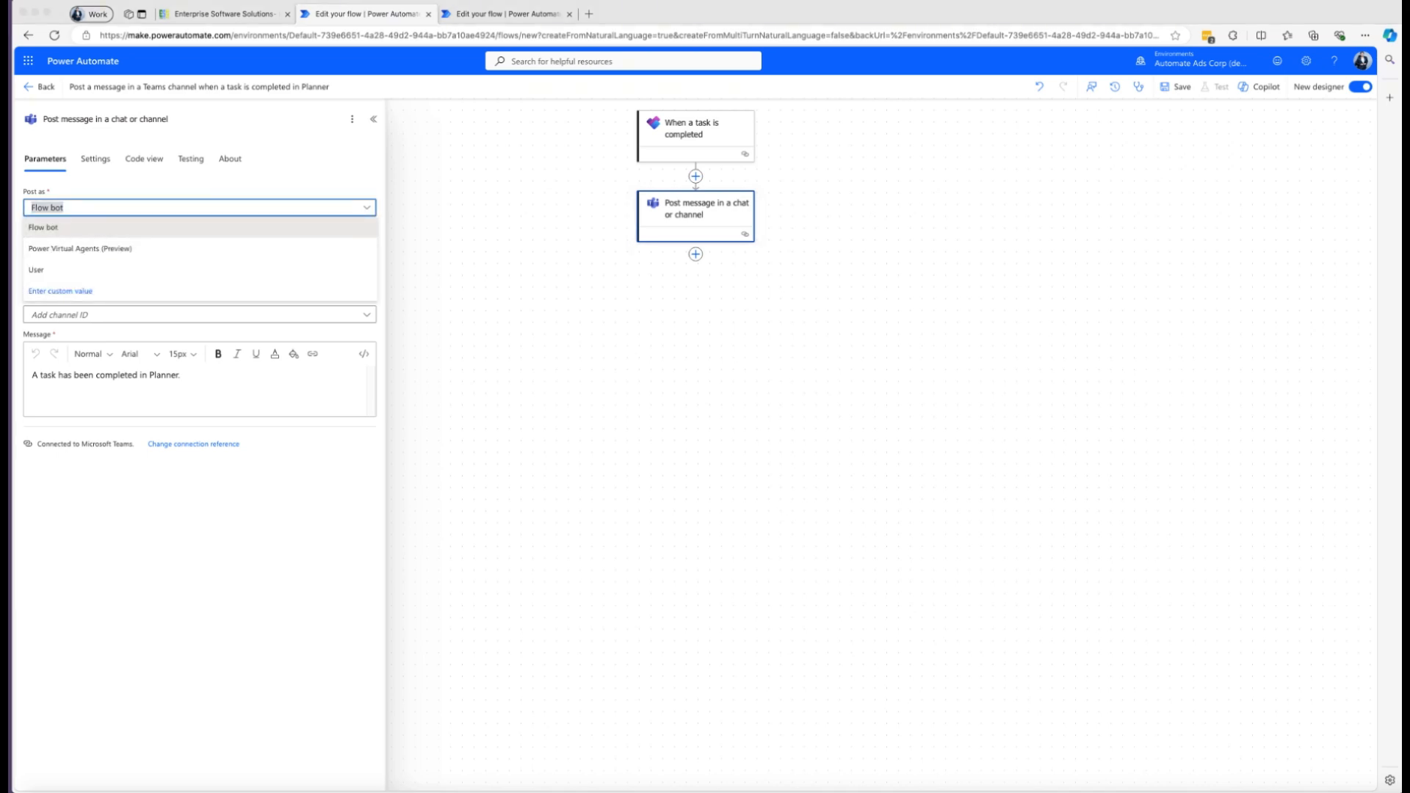
click(77, 230)
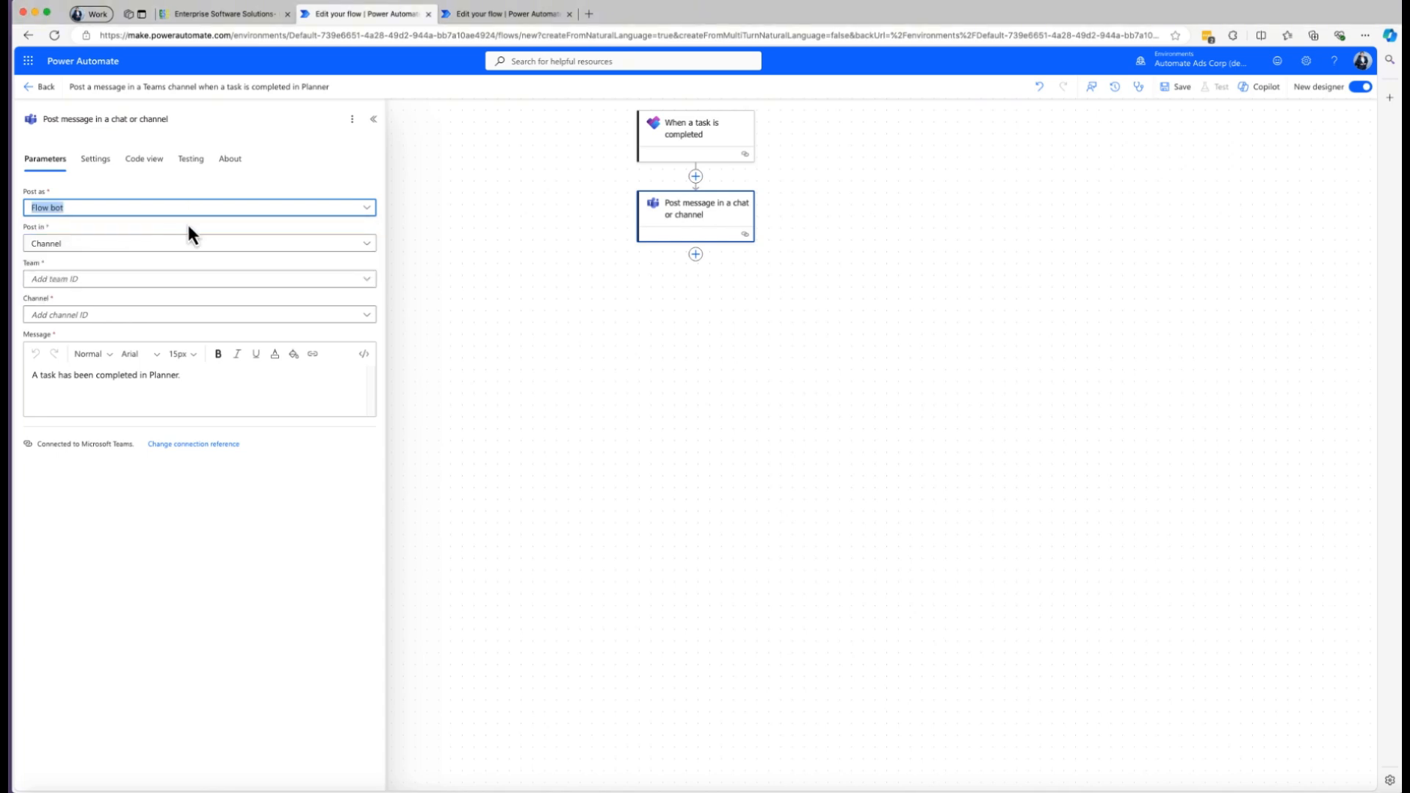
click(99, 246)
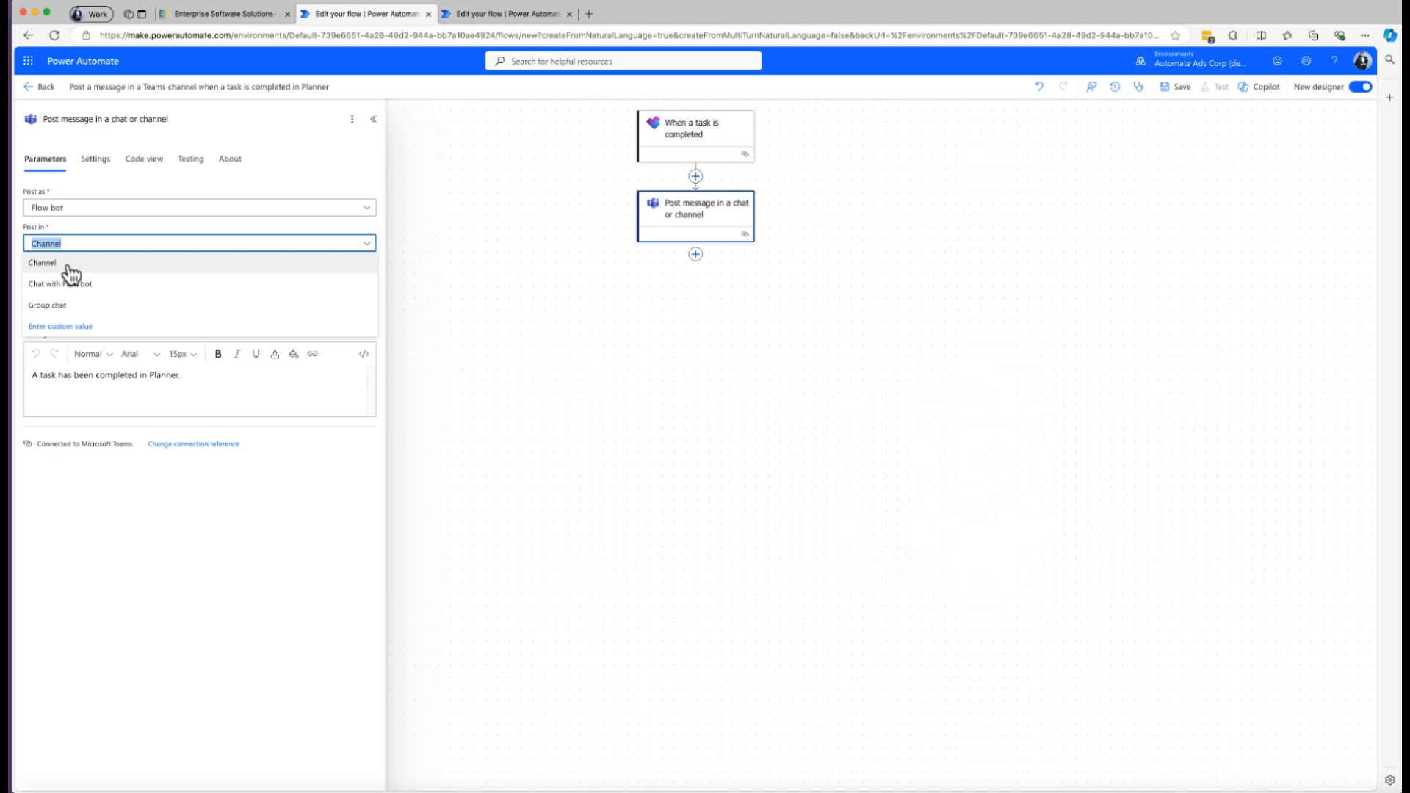
click(68, 267)
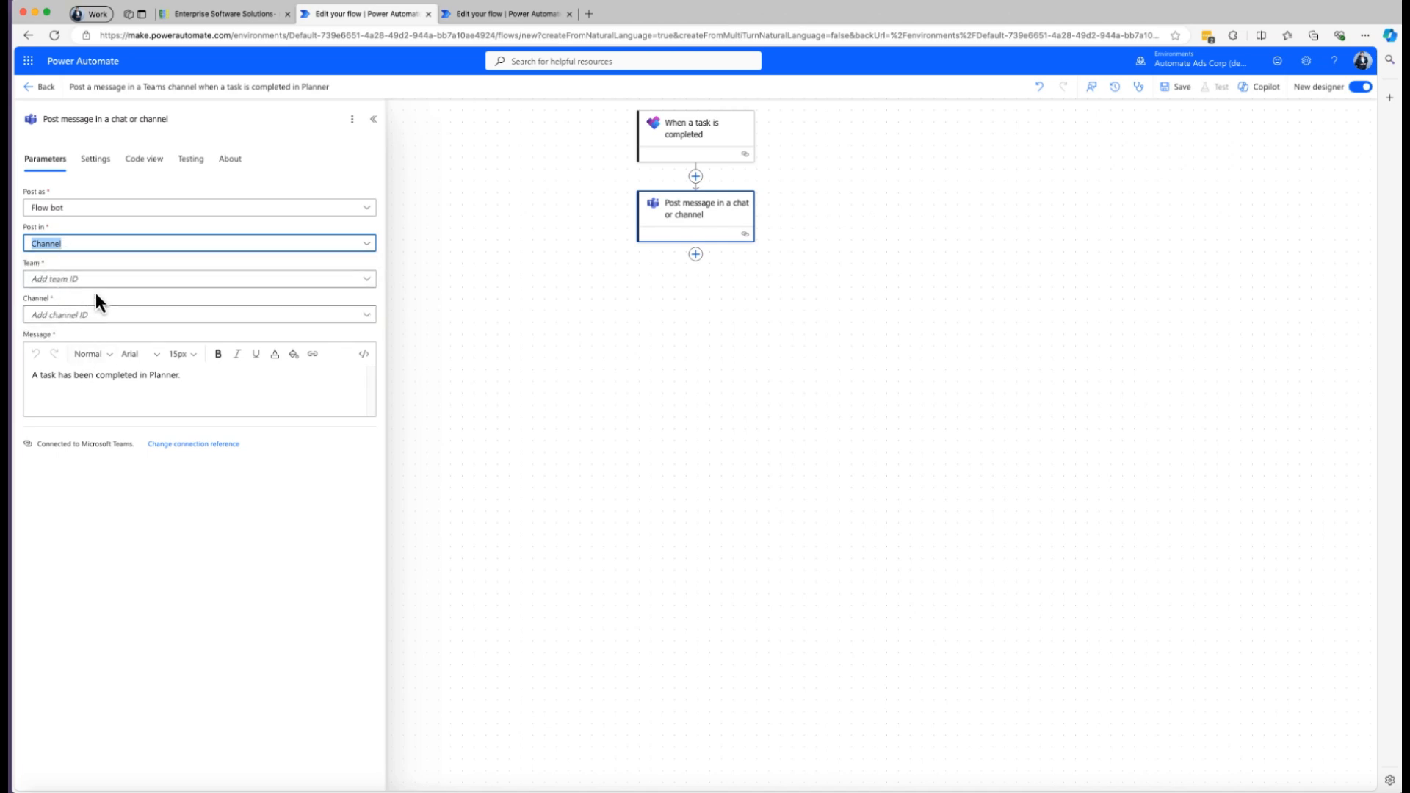
Set the Teams message action's team to Marketing Operations and its channel to Marketing Projects.
click(95, 288)
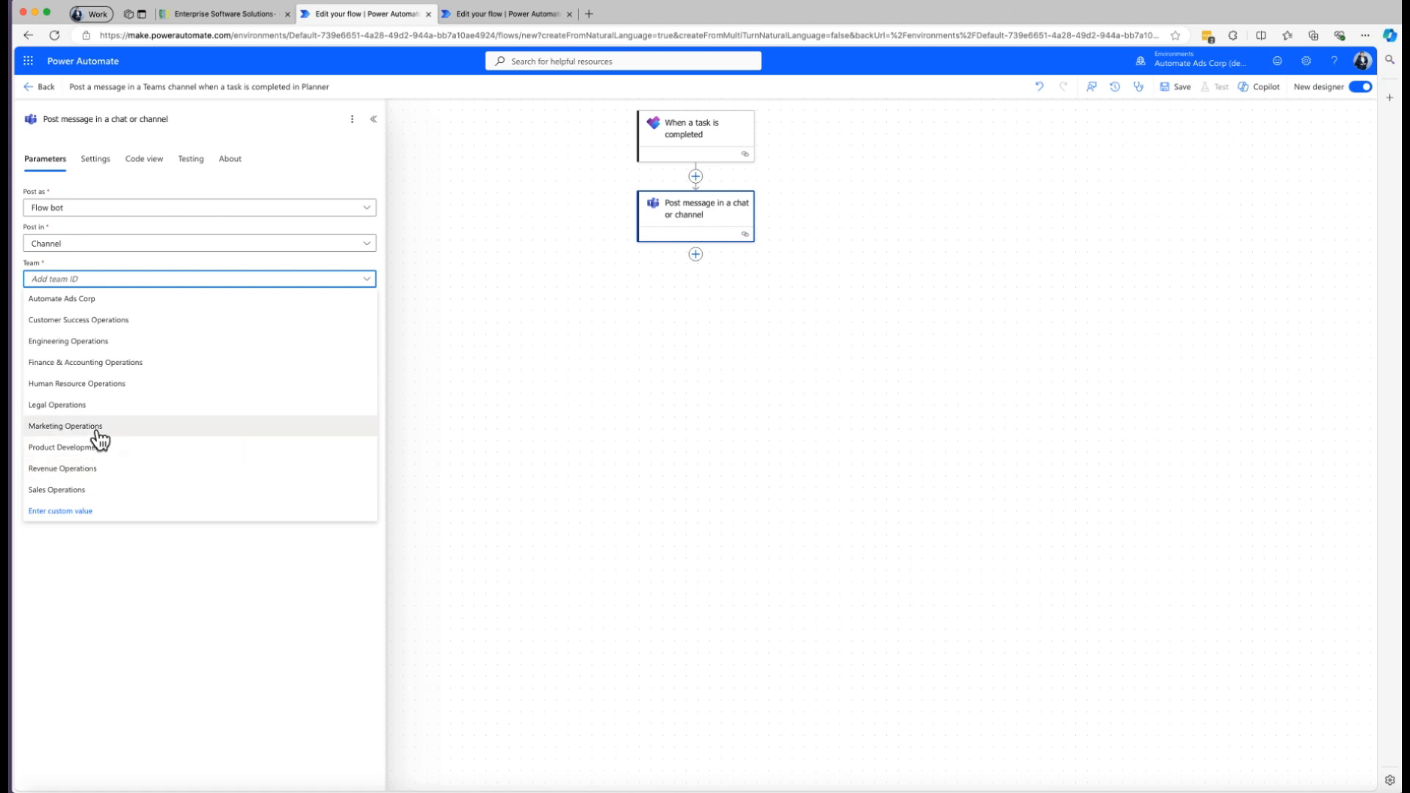
click(94, 427)
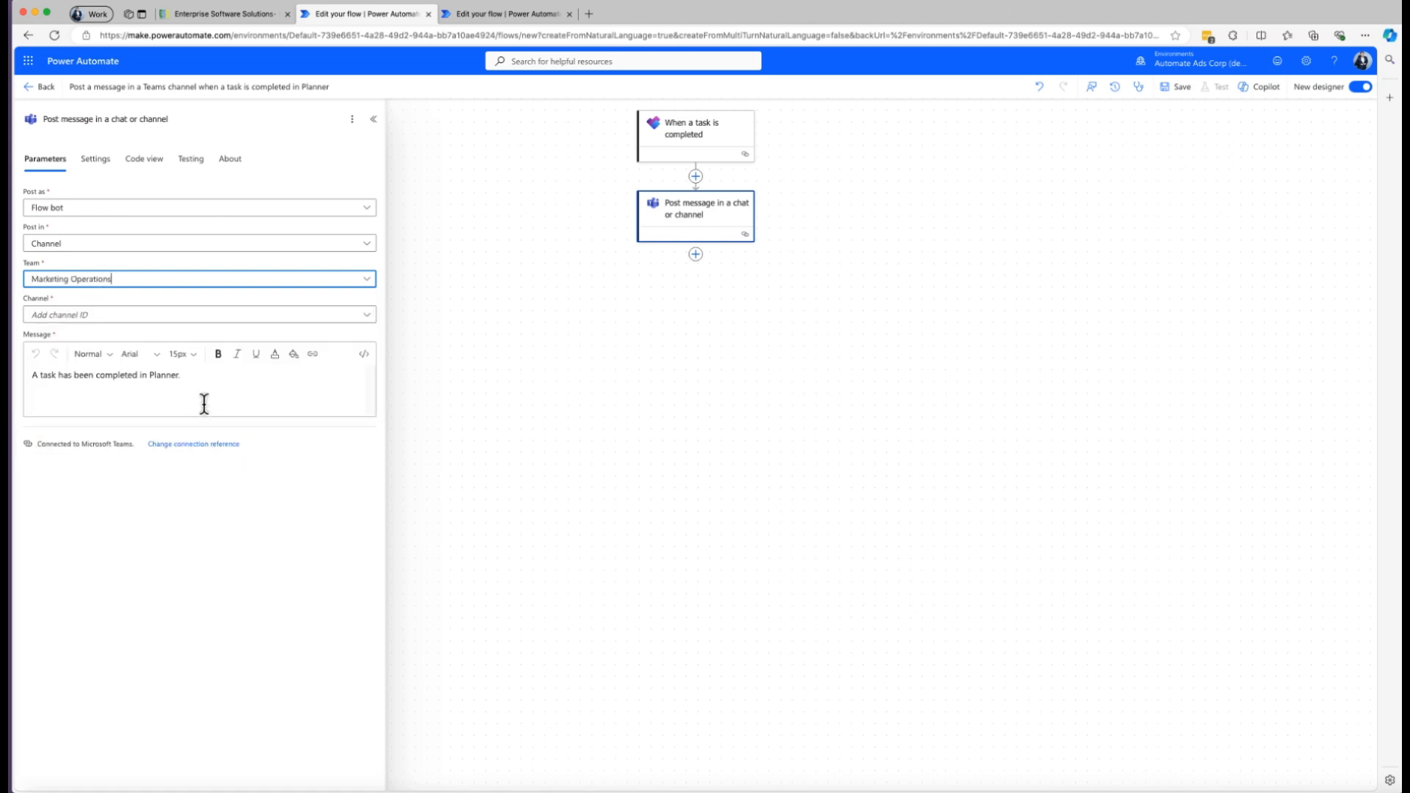
click(86, 318)
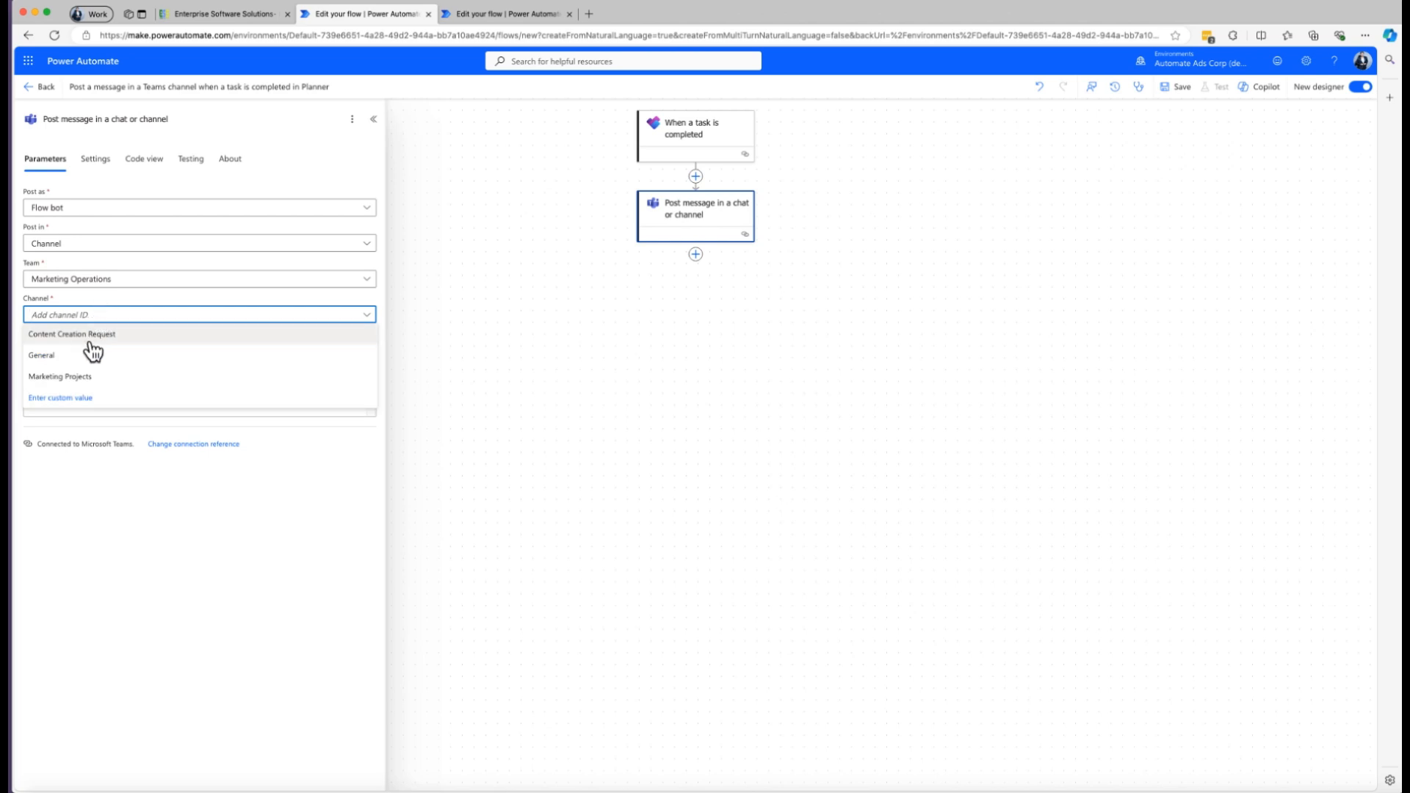
click(87, 378)
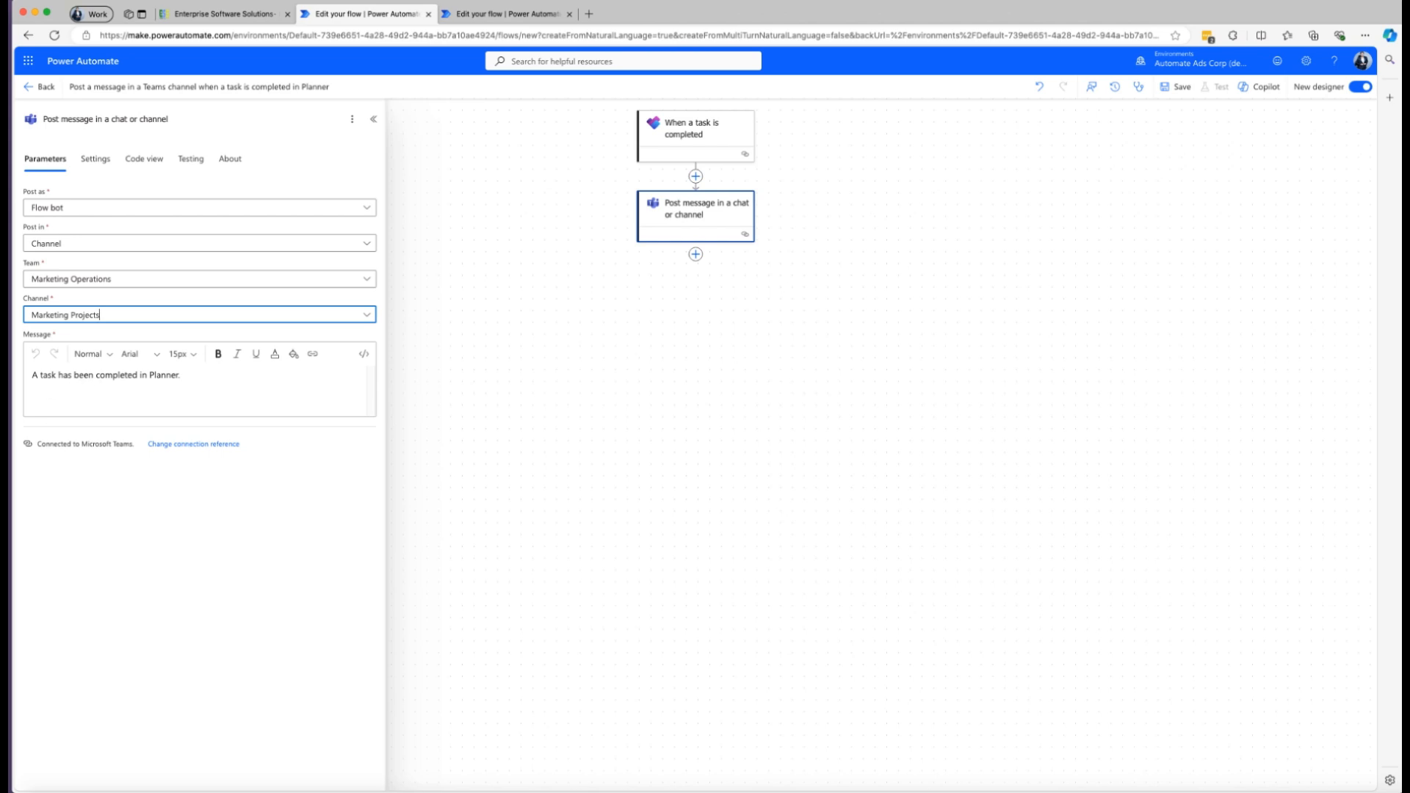
click(575, 379)
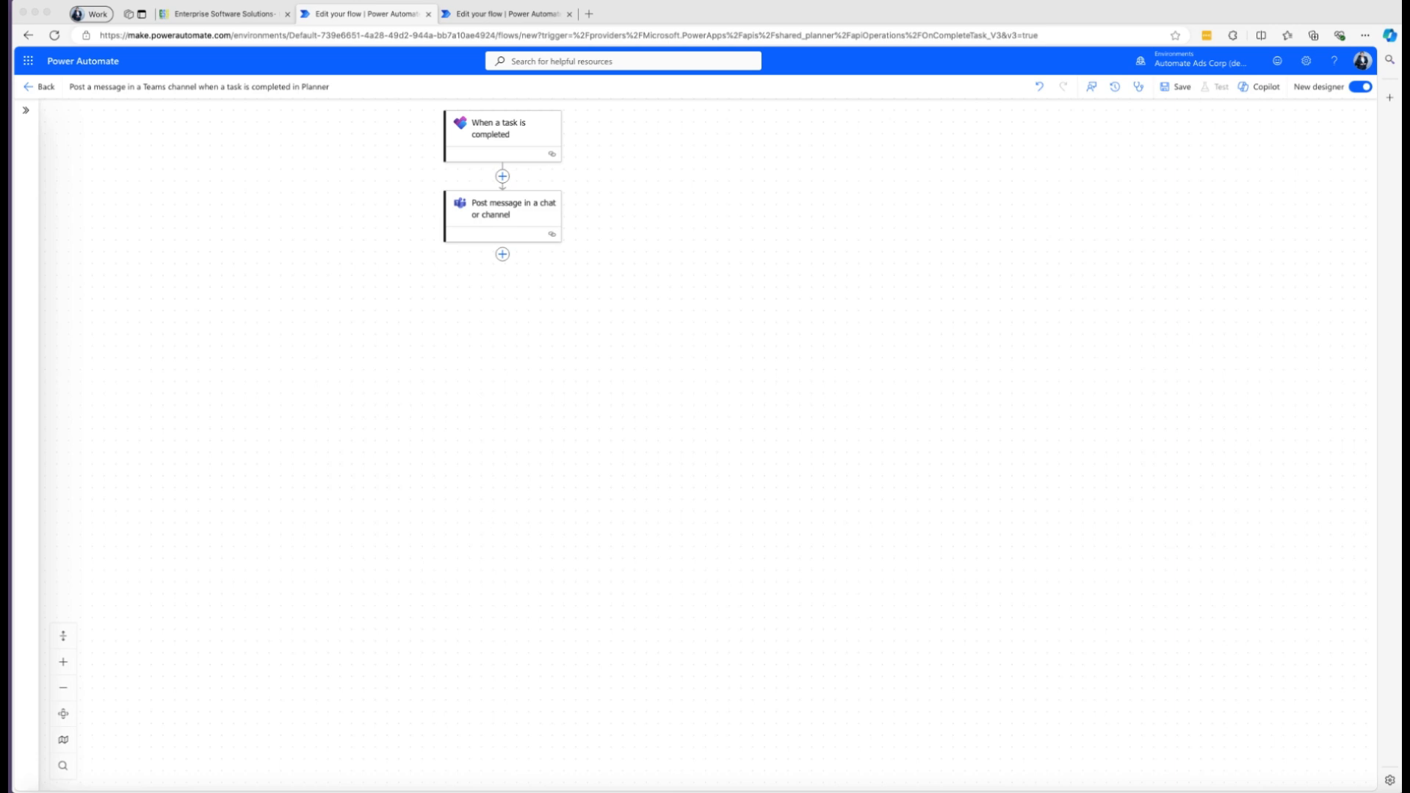
Save the flow and dismiss the feedback survey.
click(870, 272)
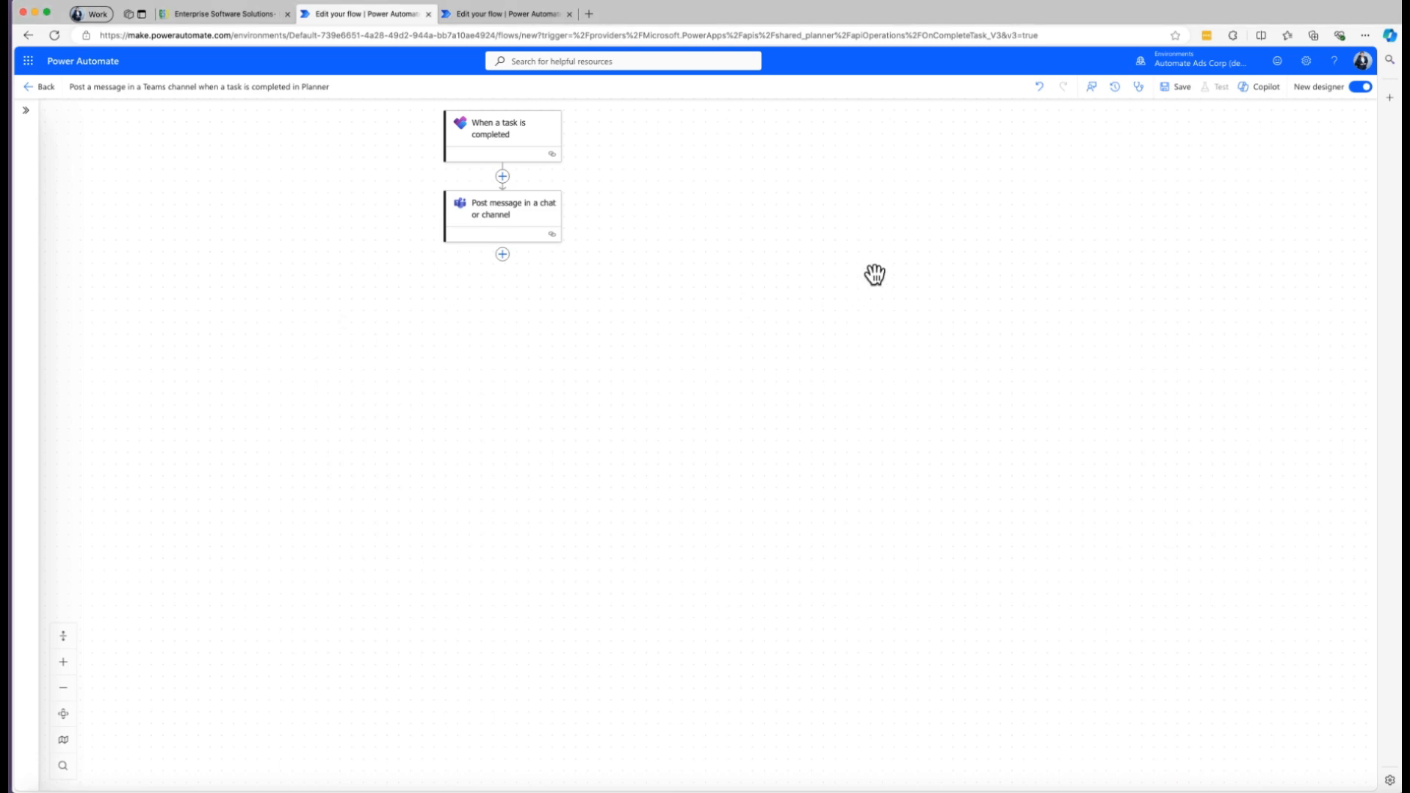
click(1171, 102)
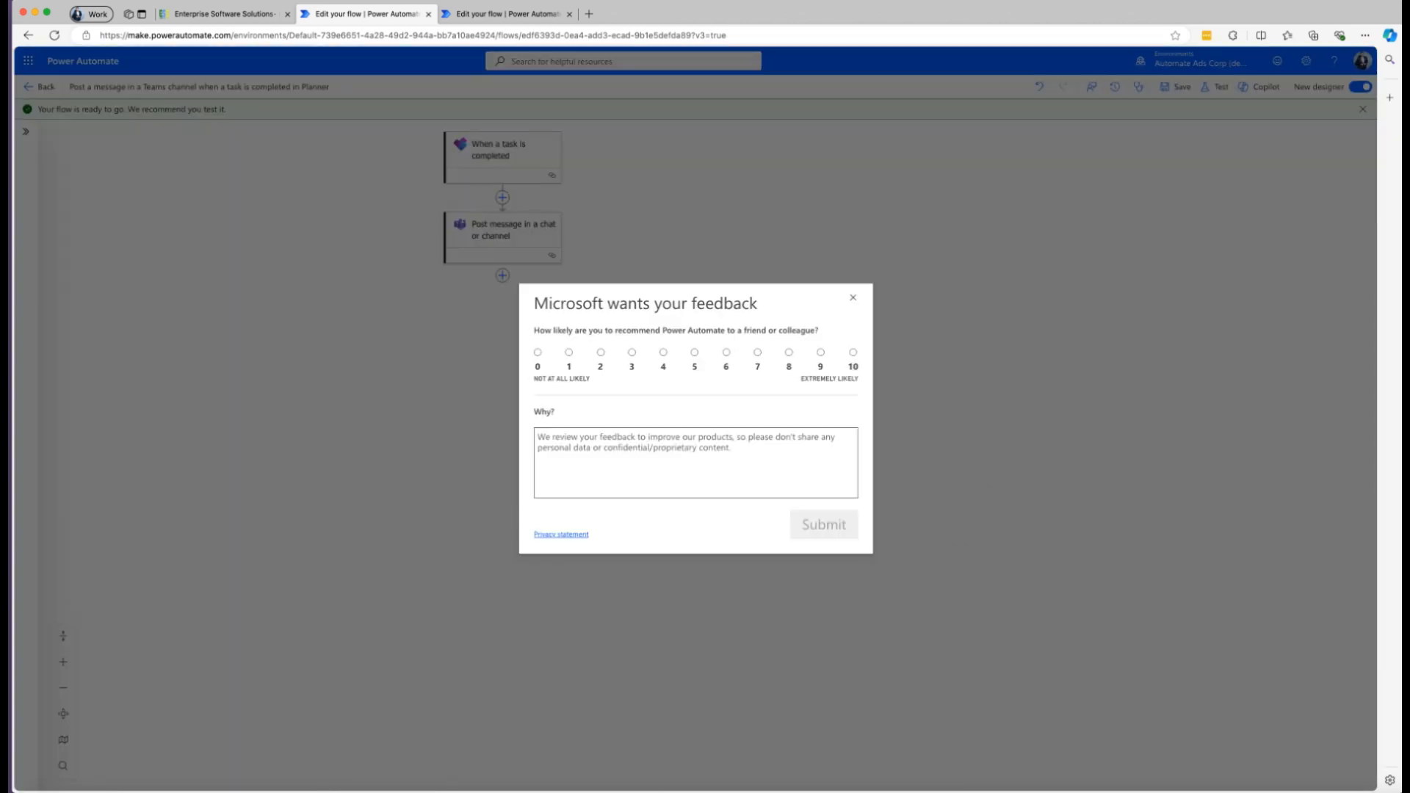
click(852, 297)
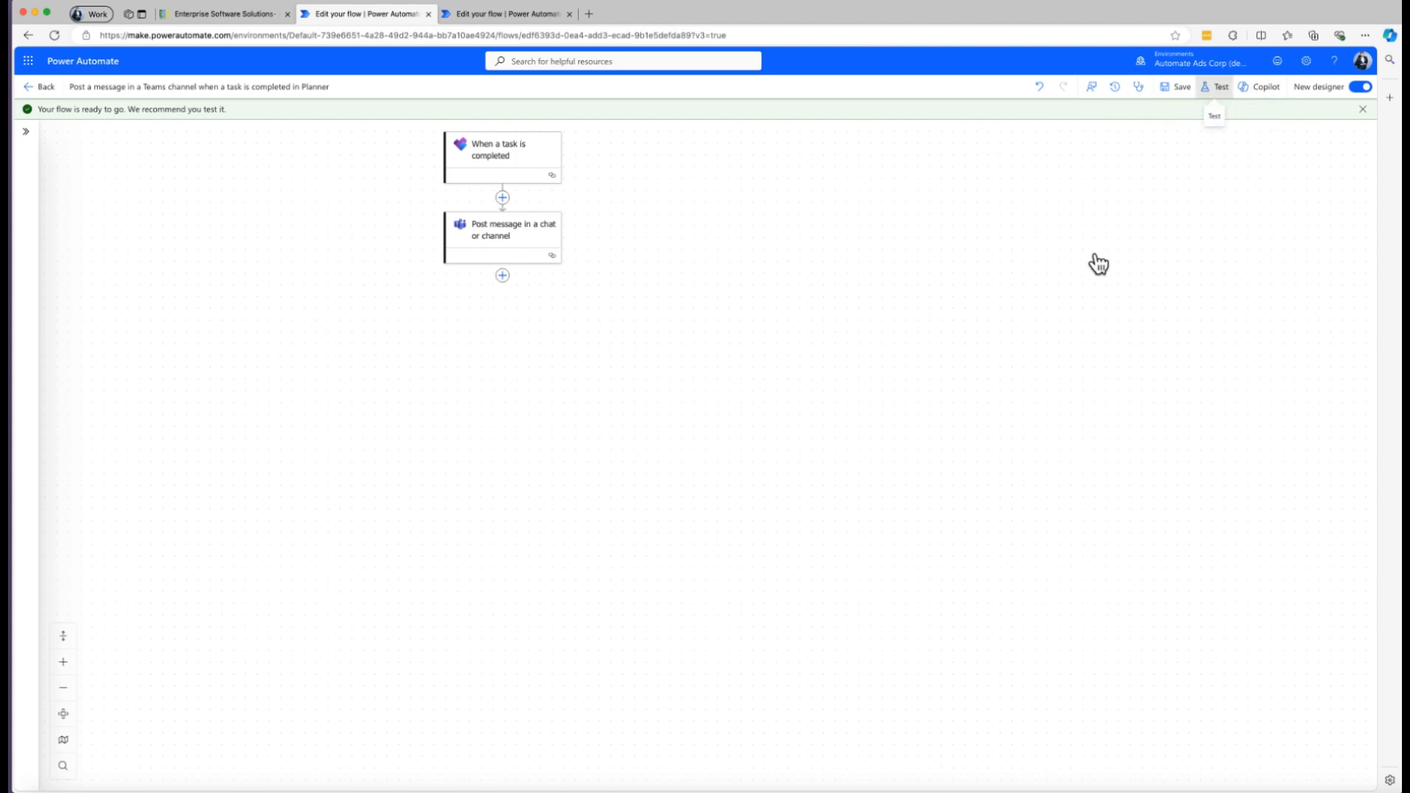
Start a manual test of the saved flow.
click(1160, 129)
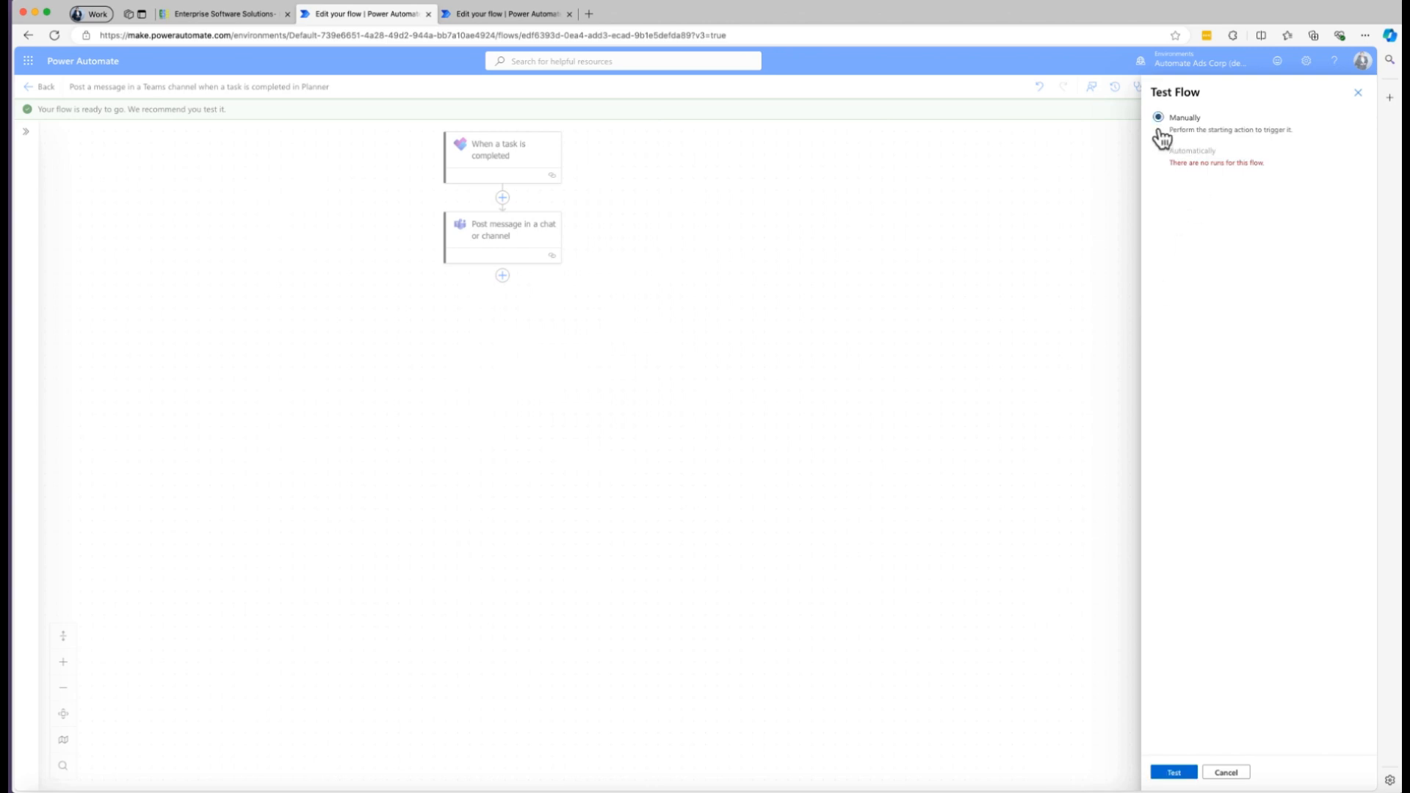
click(1174, 772)
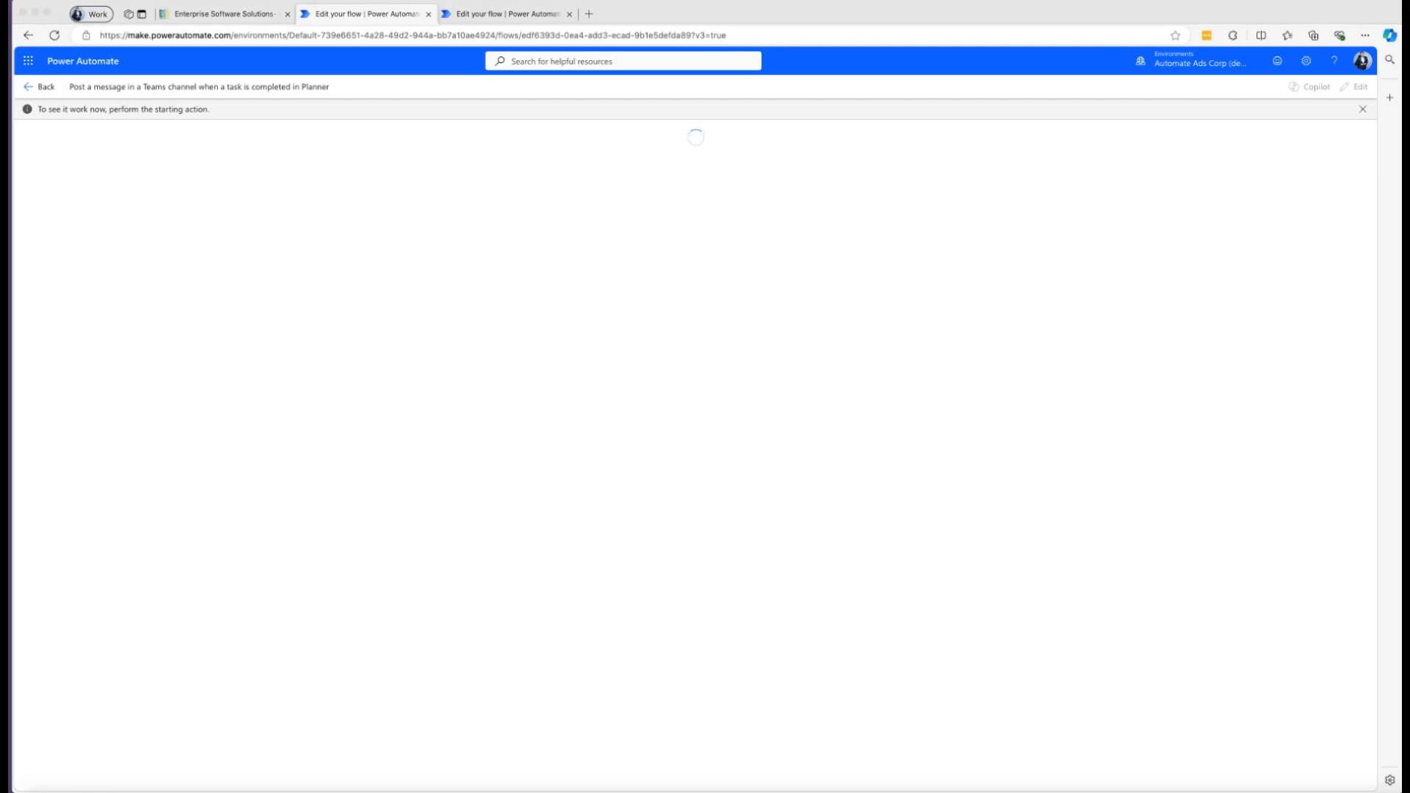
Switch to the Marketing Project Management plan in Planner and set the Document Scope Management Plan task's progress to In progress.
click(284, 158)
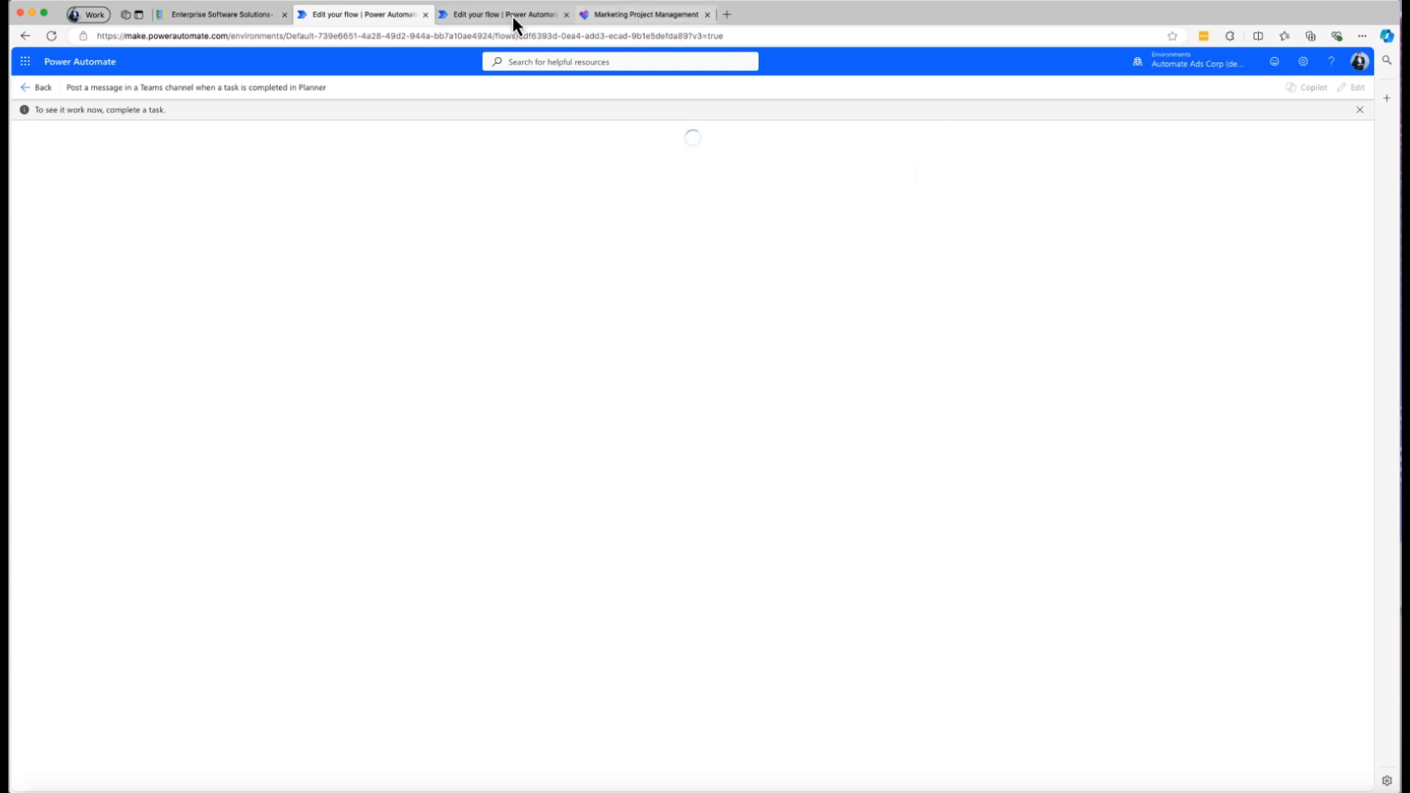
click(633, 15)
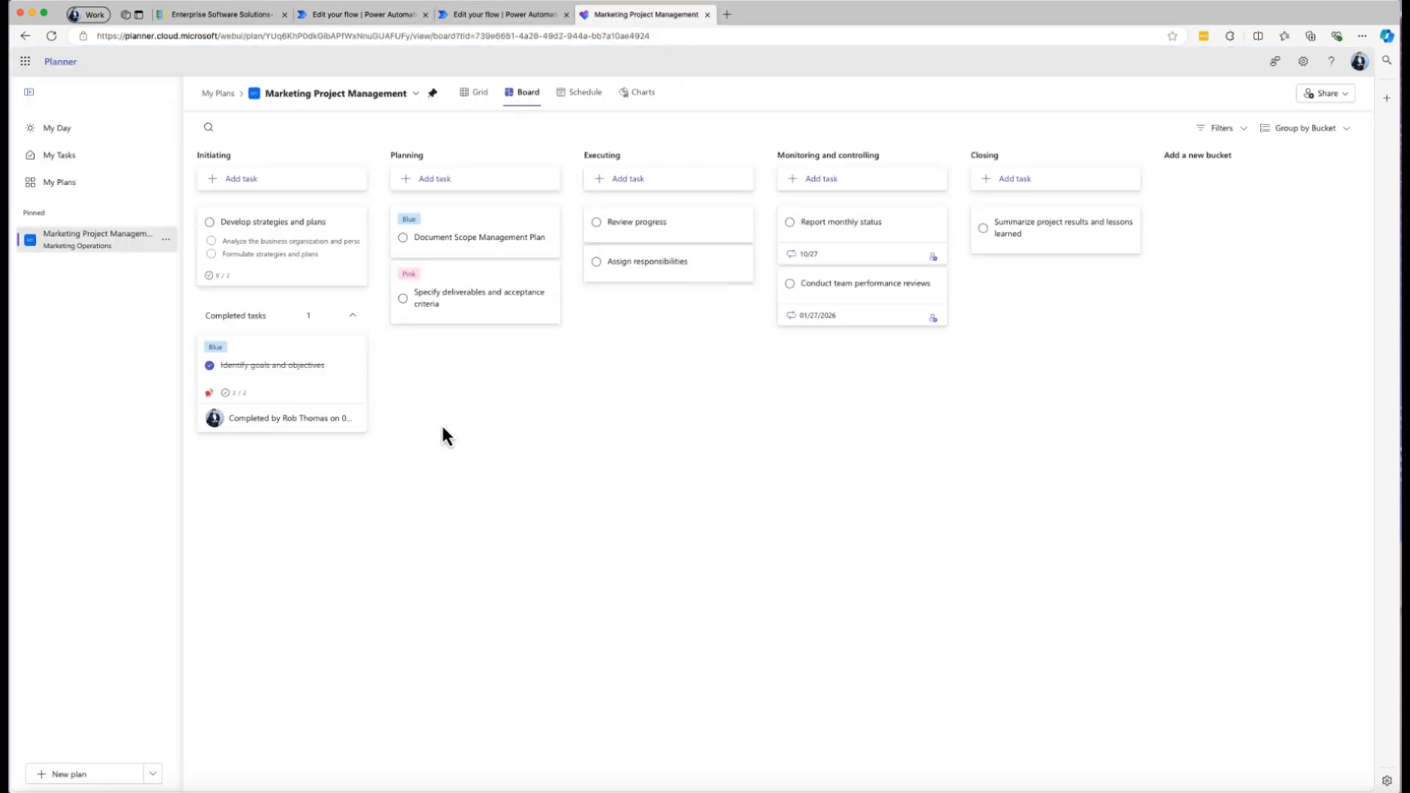
click(352, 317)
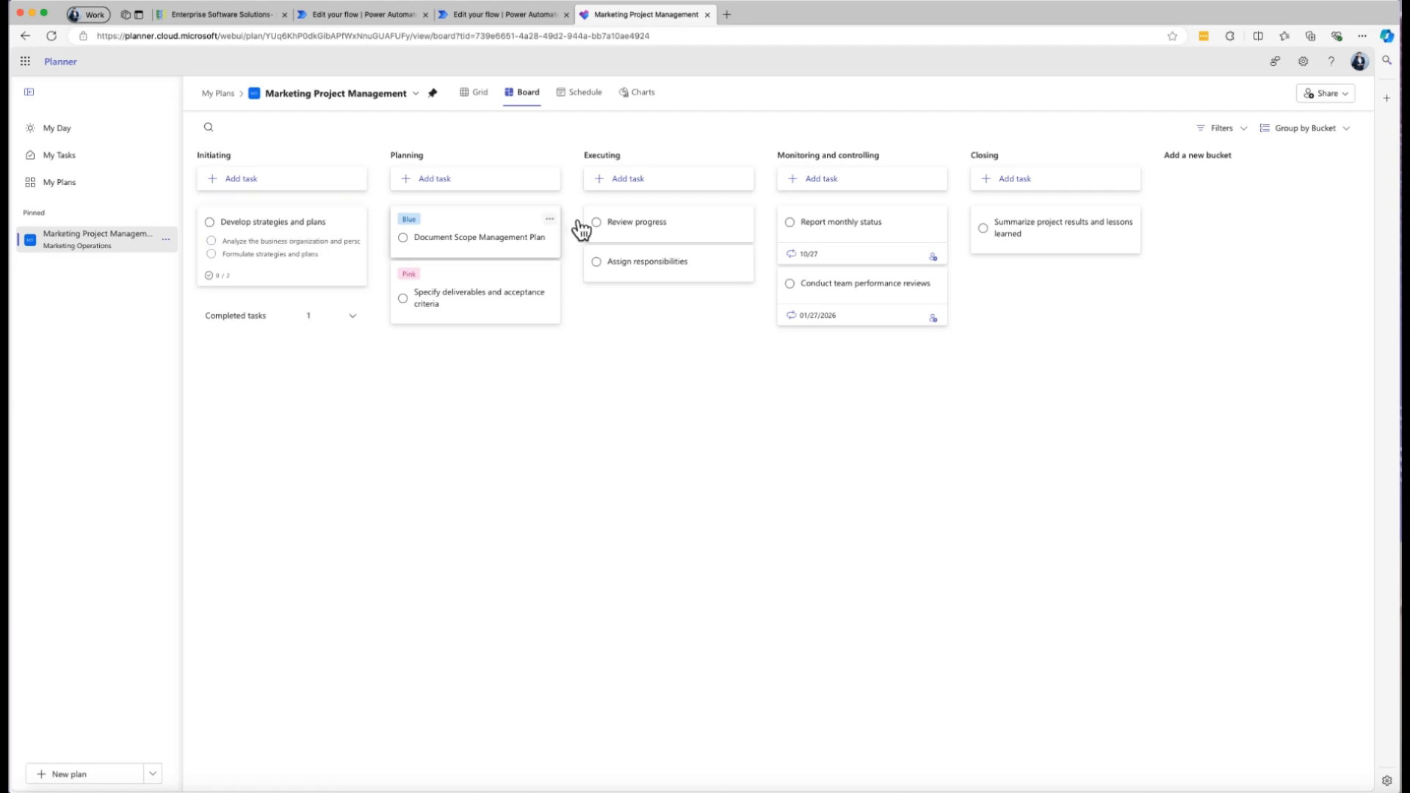
click(477, 236)
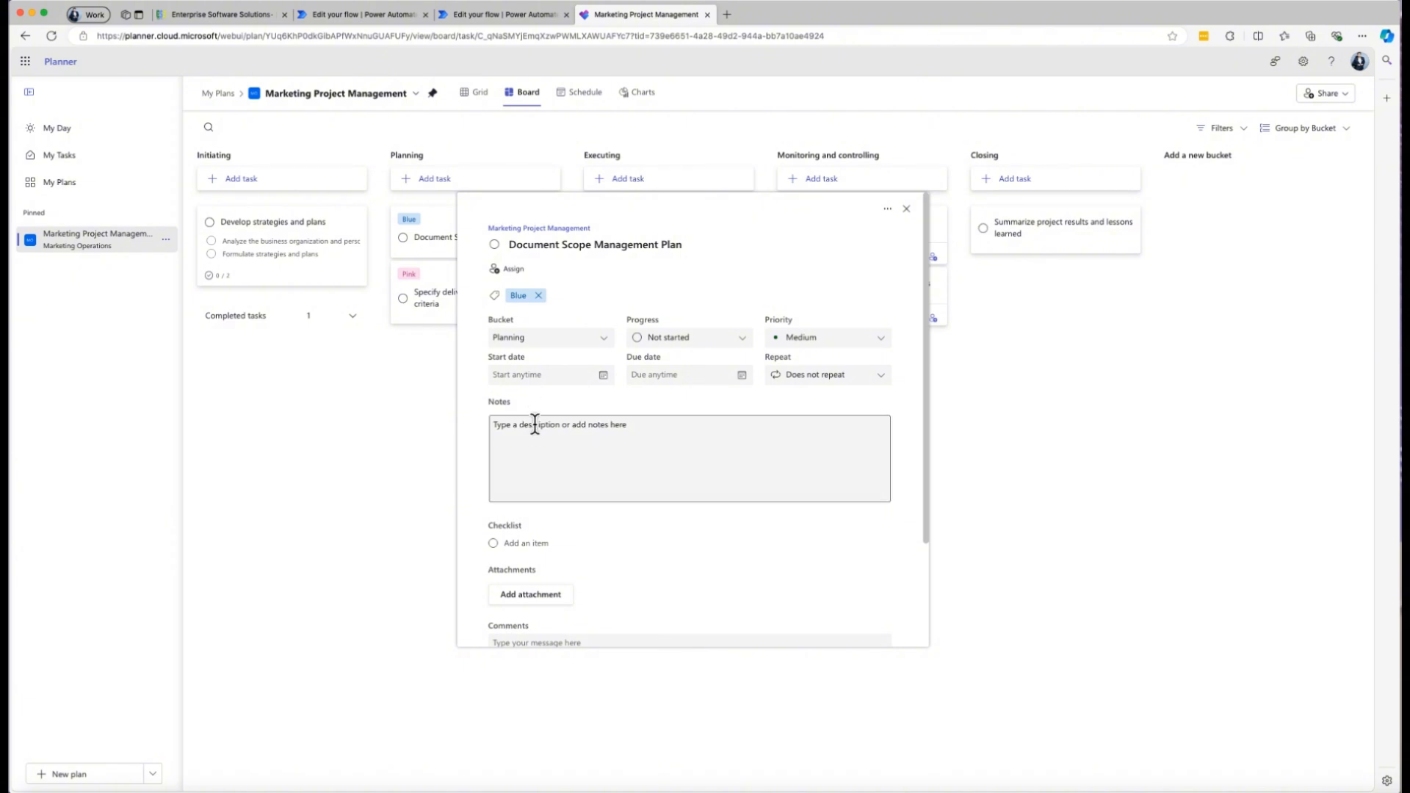
click(717, 340)
click(679, 380)
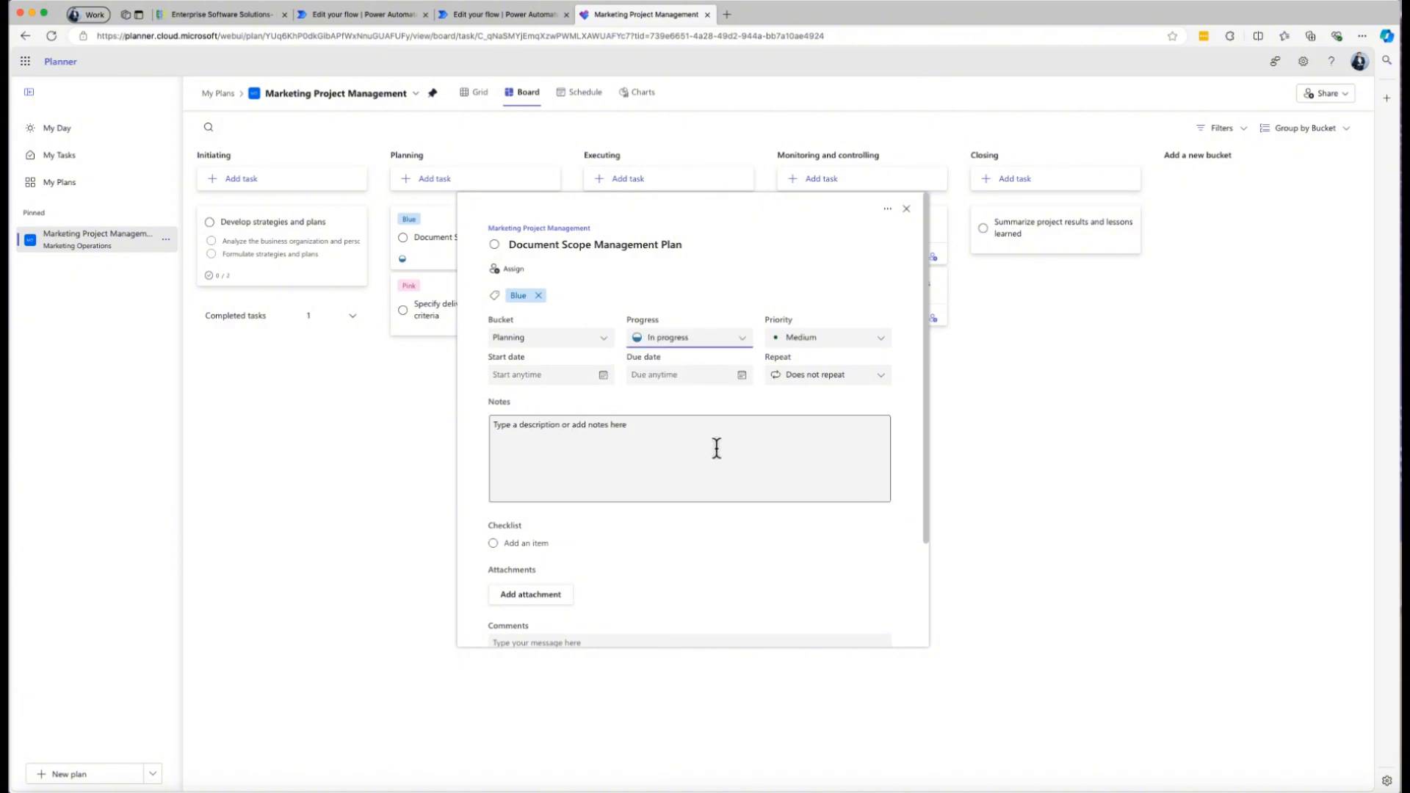
Add the checklist items "test 1" and "test 2" to the Document Scope Management Plan task.
scroll(588, 529, down, 2)
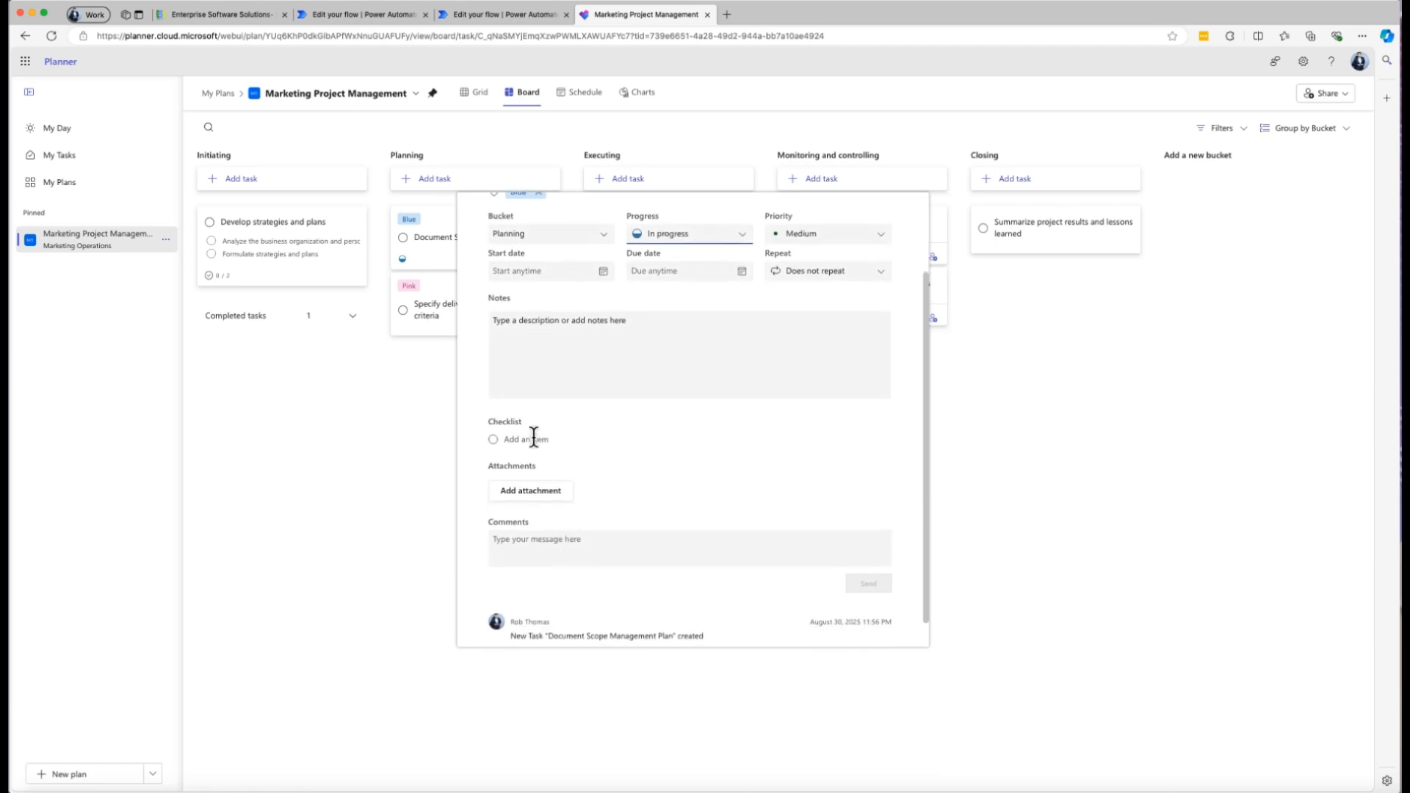
click(544, 439)
text(test 1)
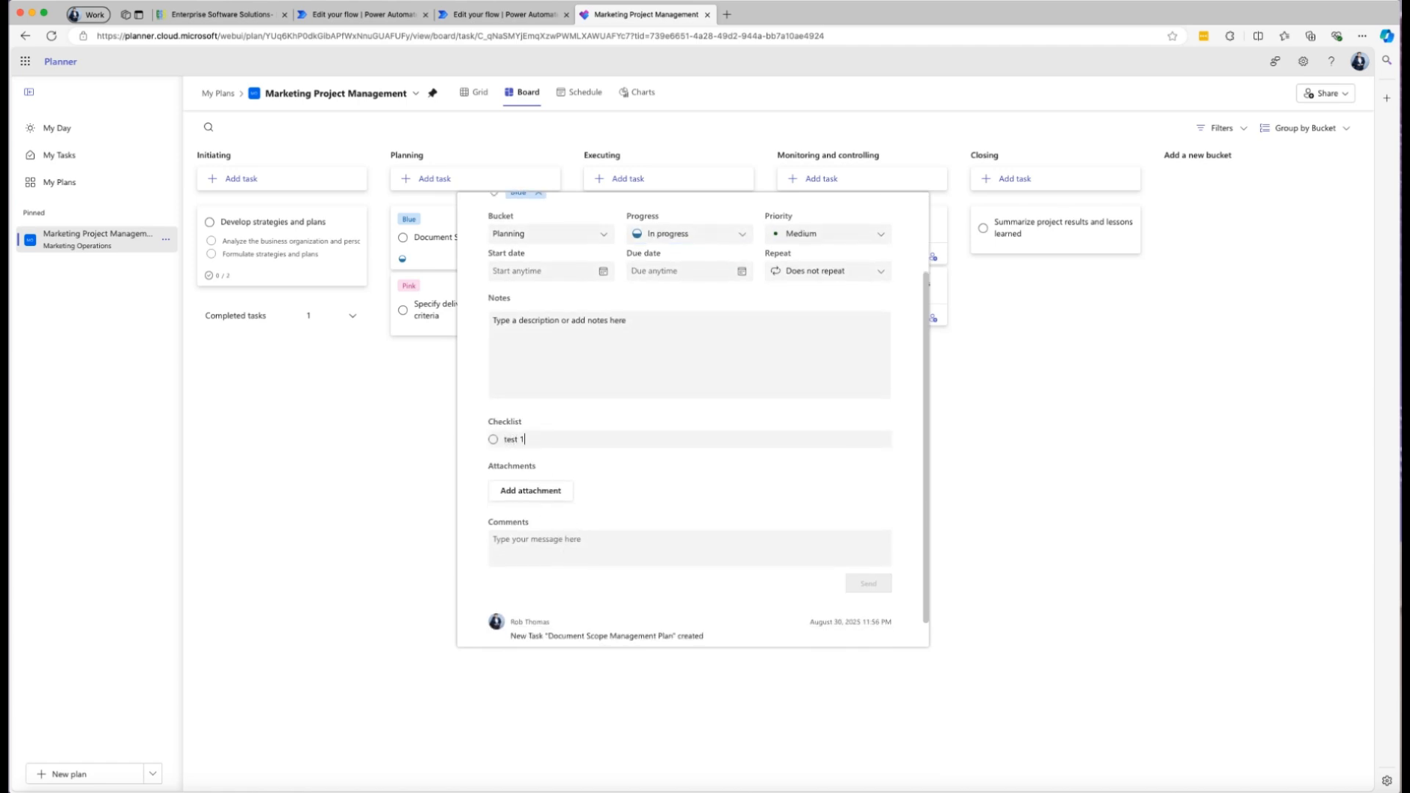
key(Return)
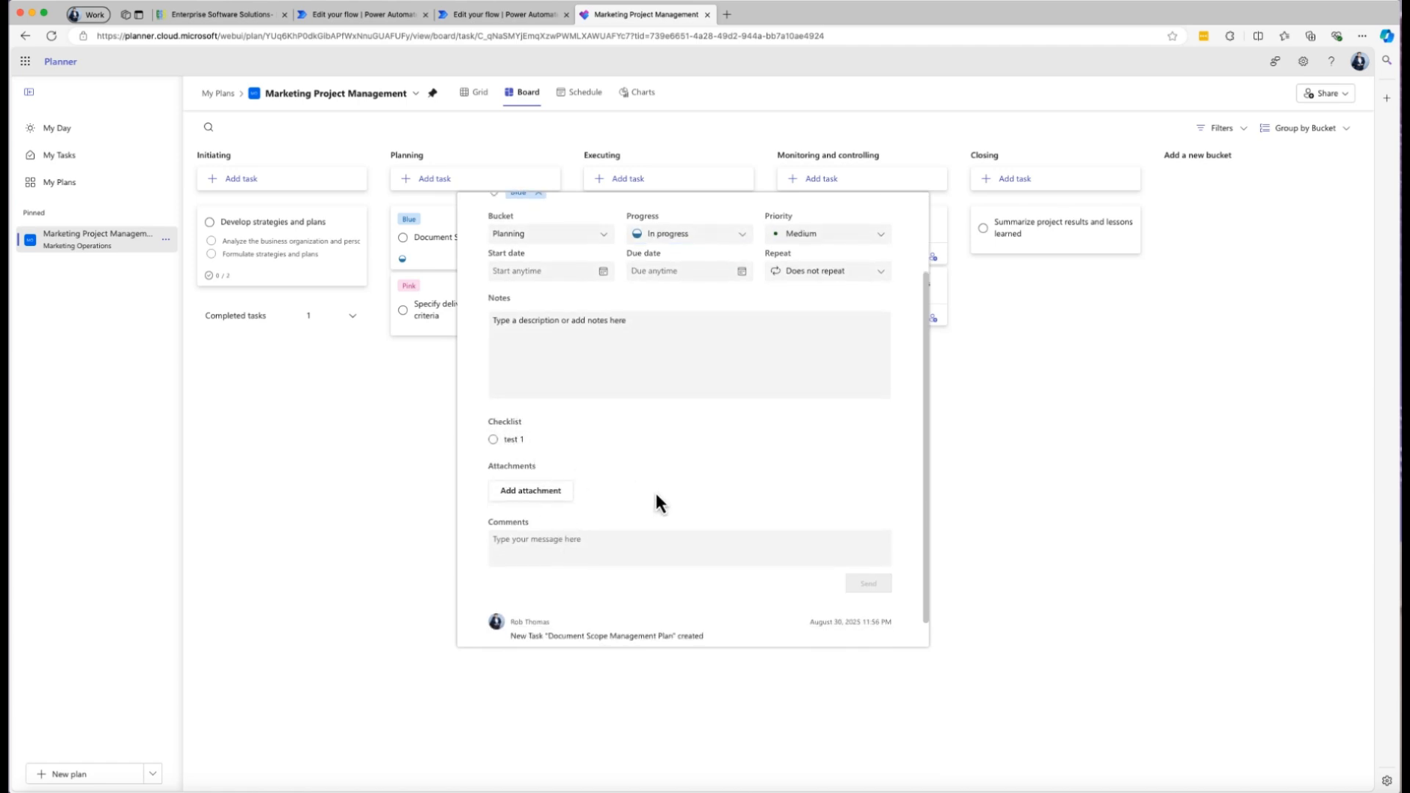
text(test)
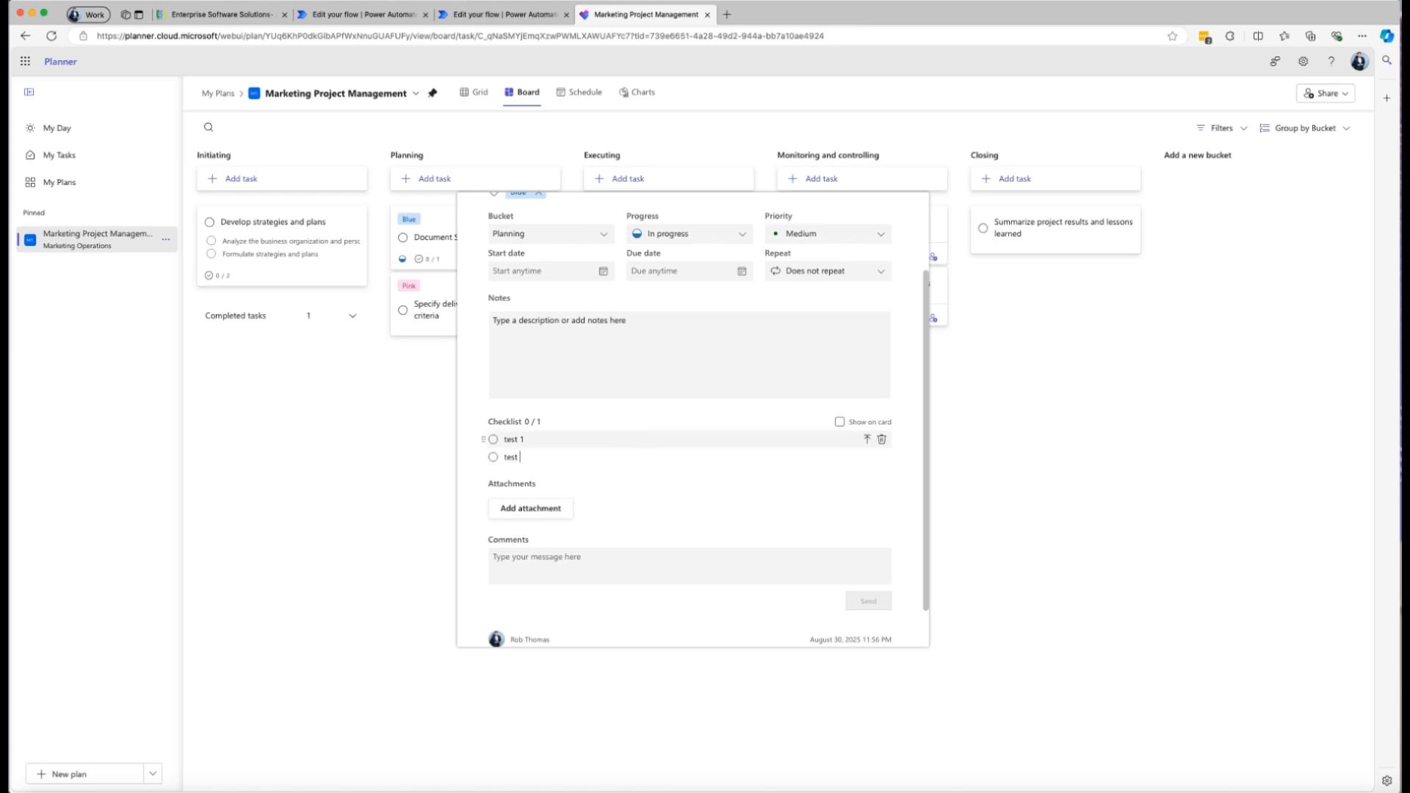
text( 2)
key(Return)
Check off both checklist items, set the task's progress to Completed and close the task.
click(493, 439)
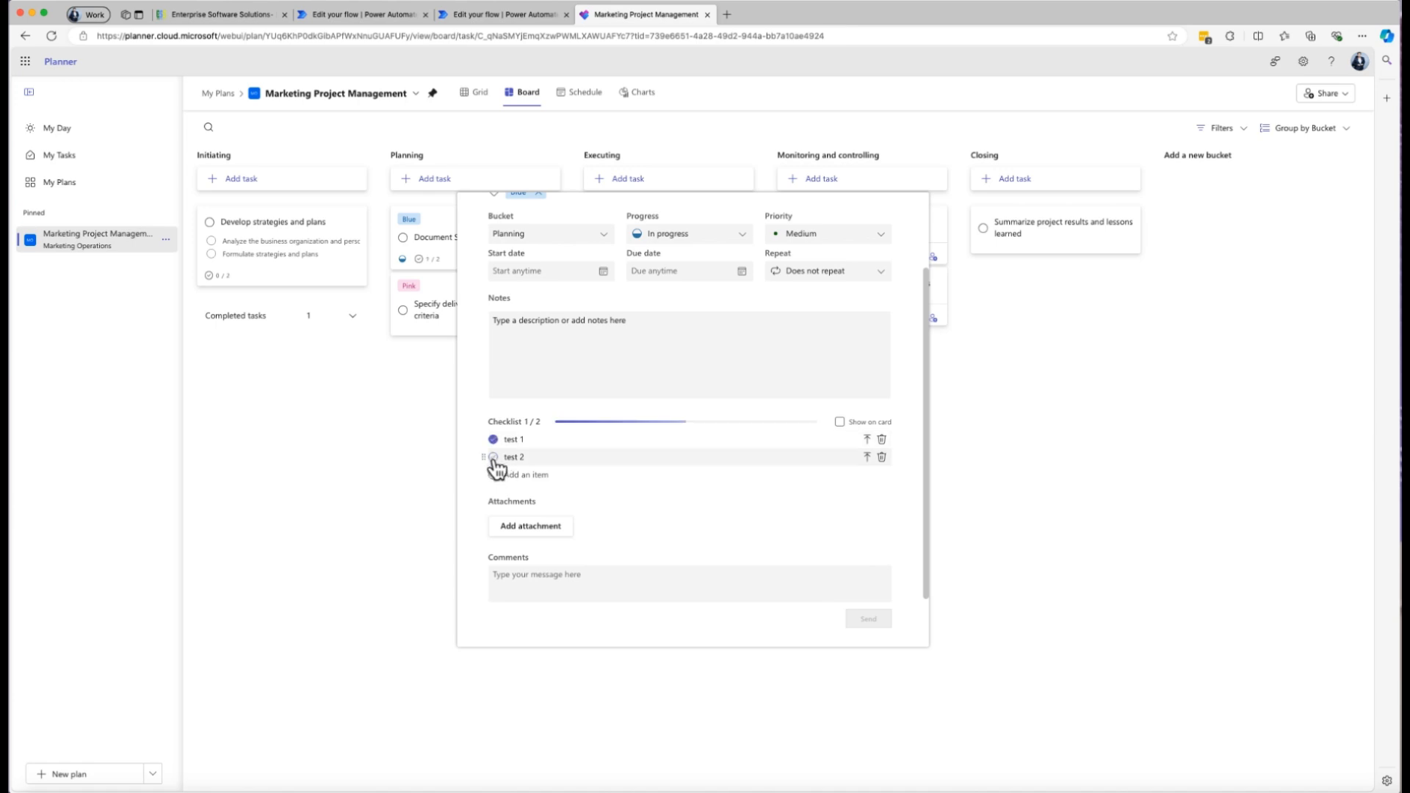
click(493, 457)
click(742, 234)
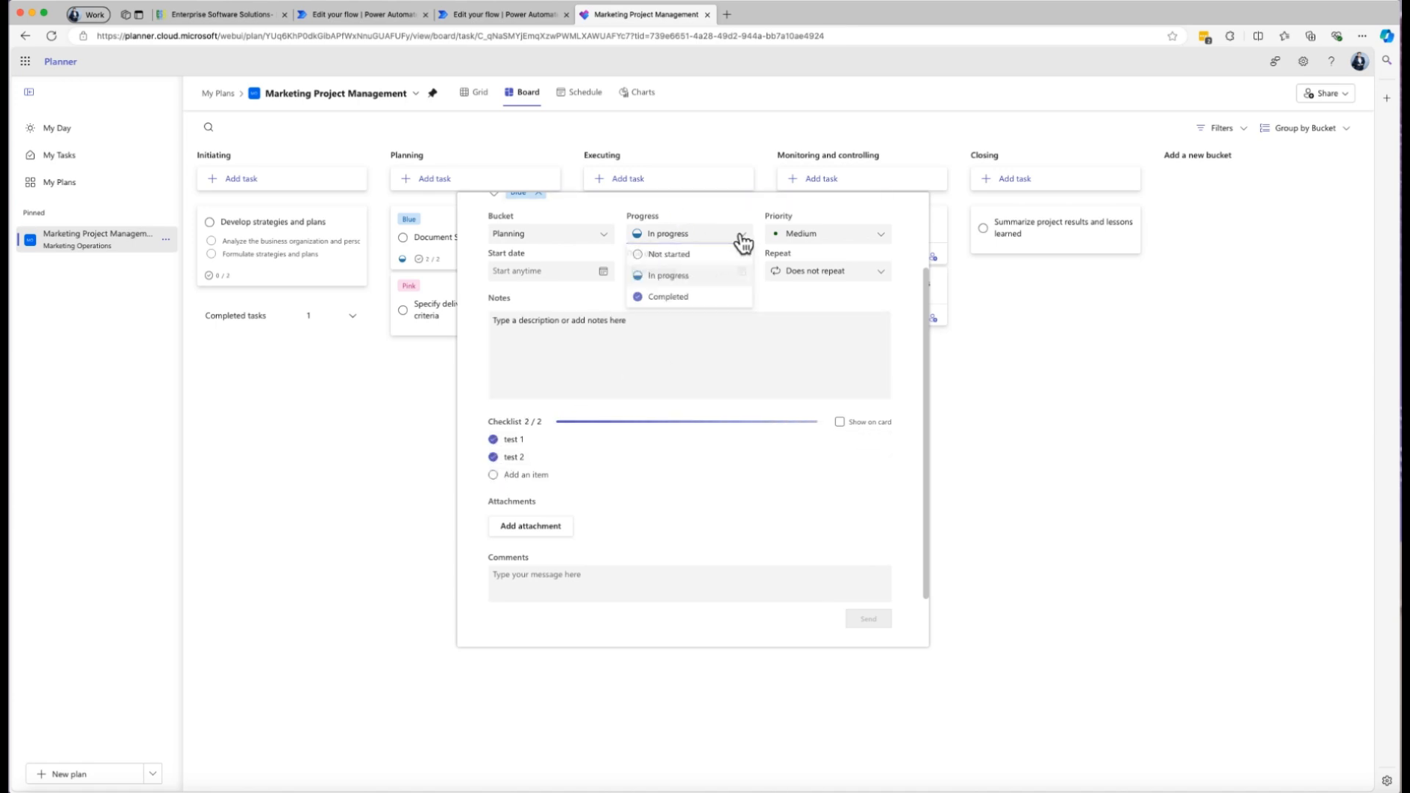
click(680, 299)
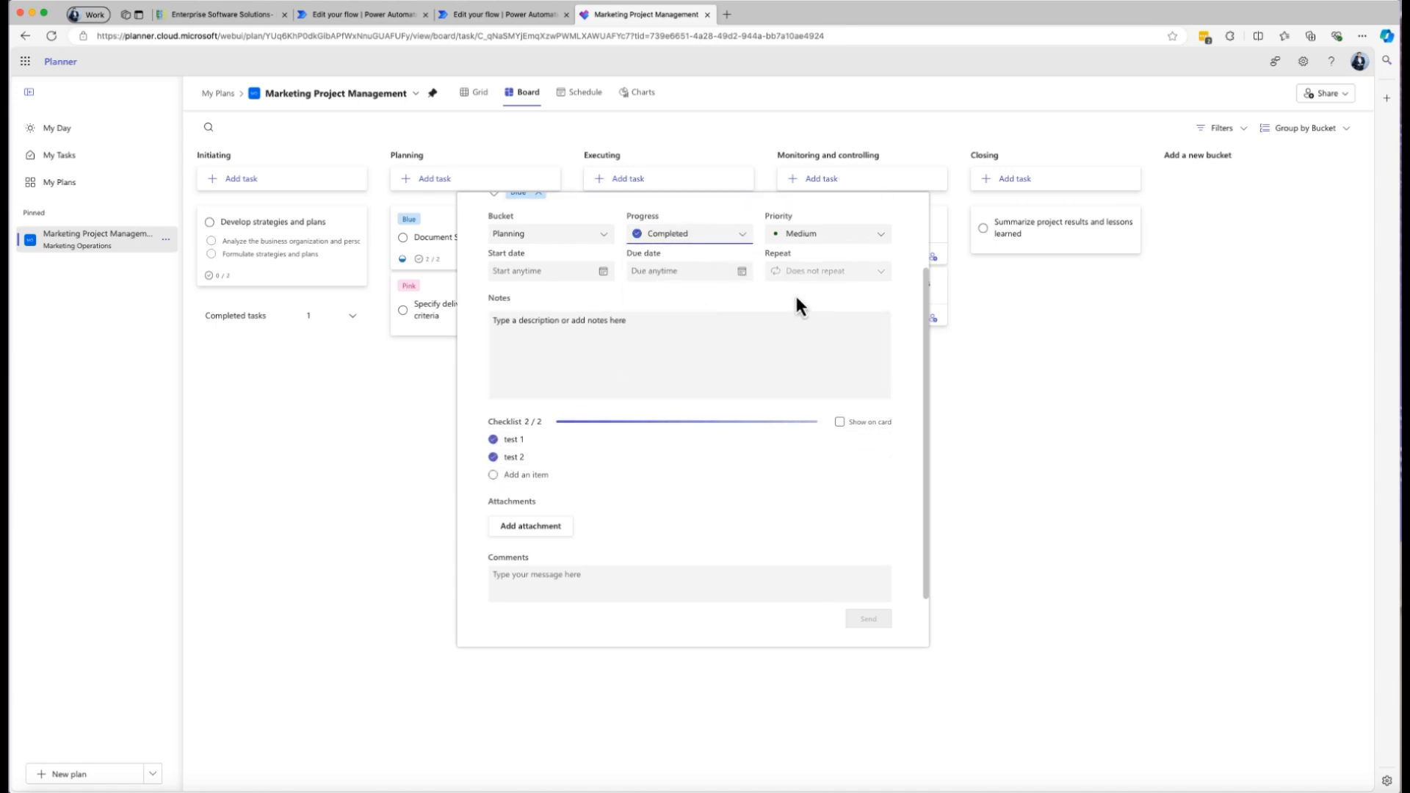
click(428, 410)
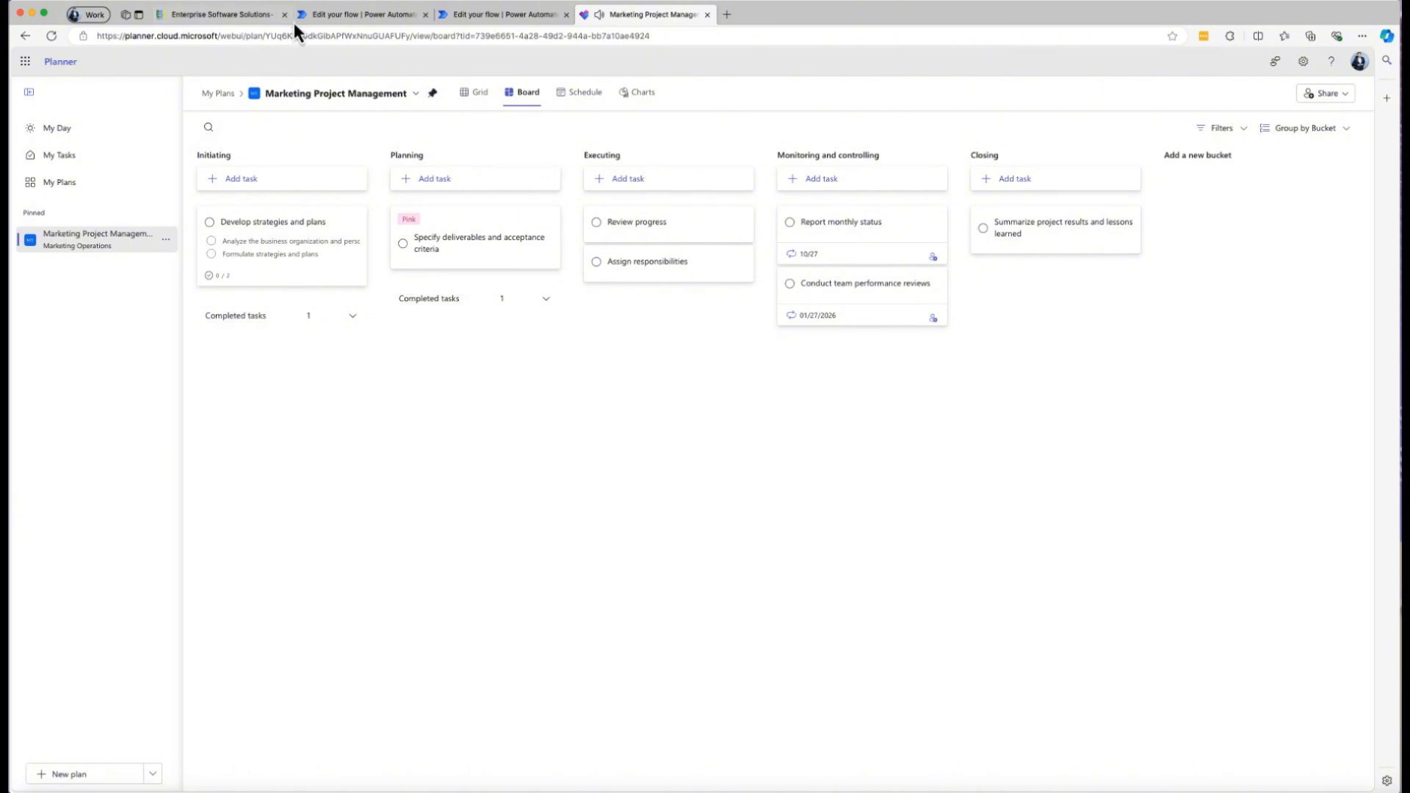
Check the flow's test run in Power Automate against the Planner board.
click(373, 16)
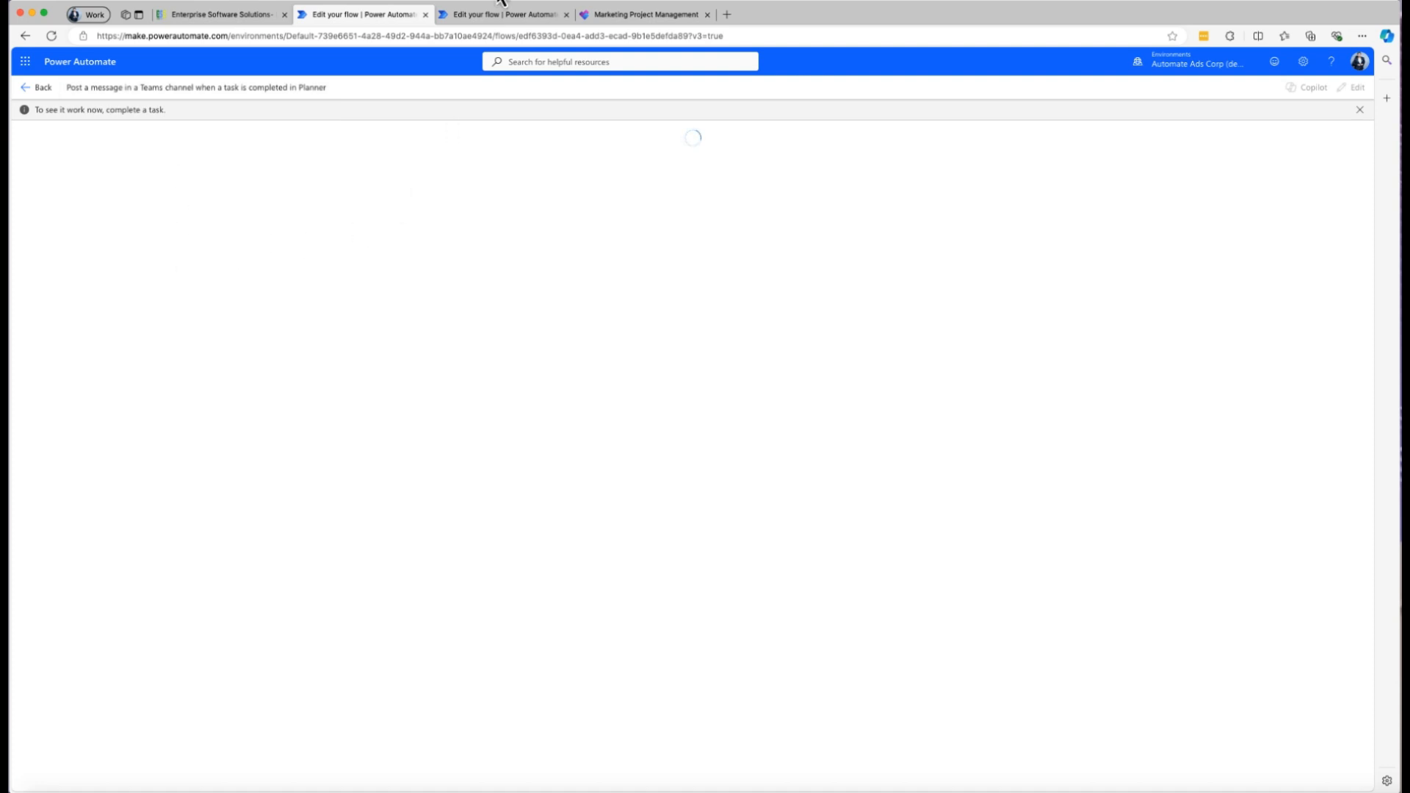
click(645, 19)
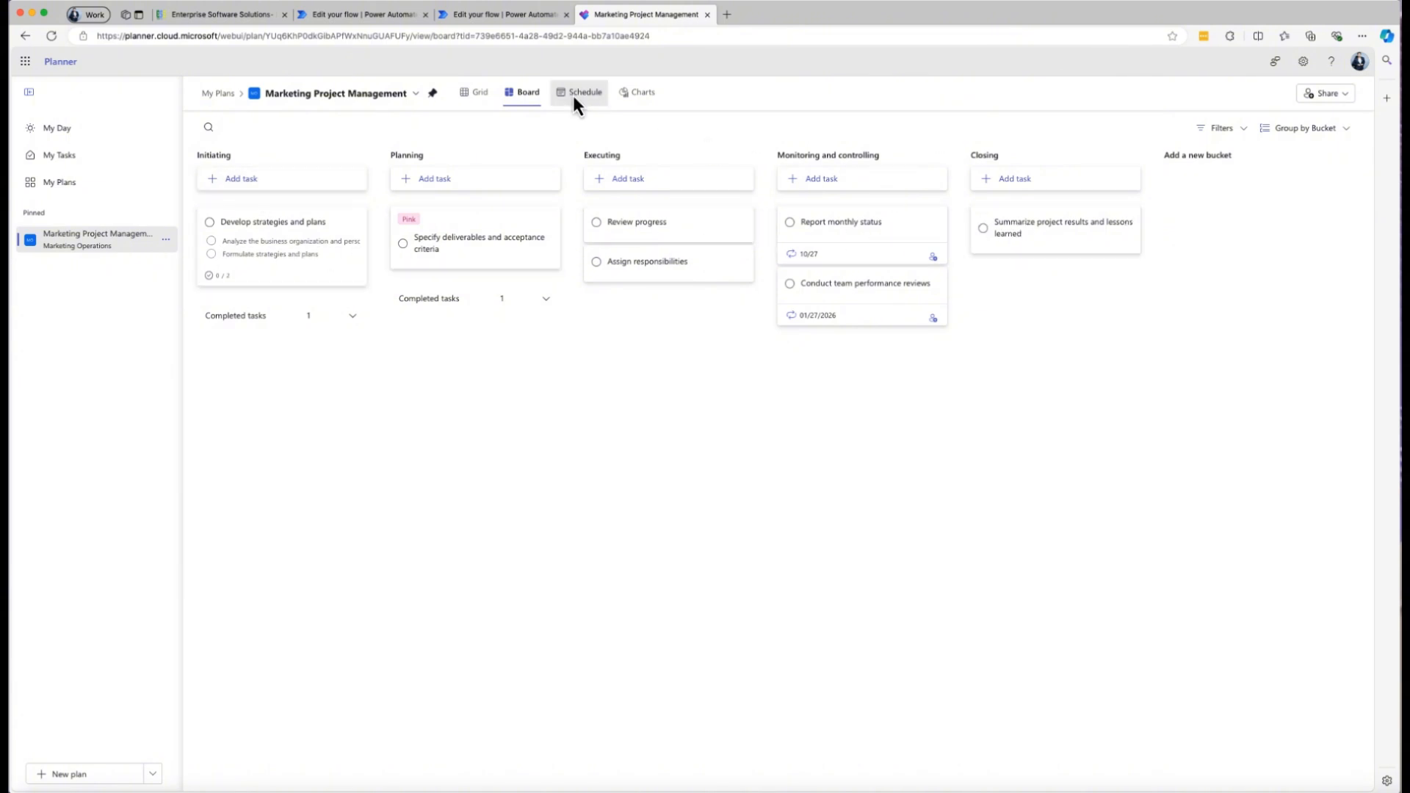
click(351, 19)
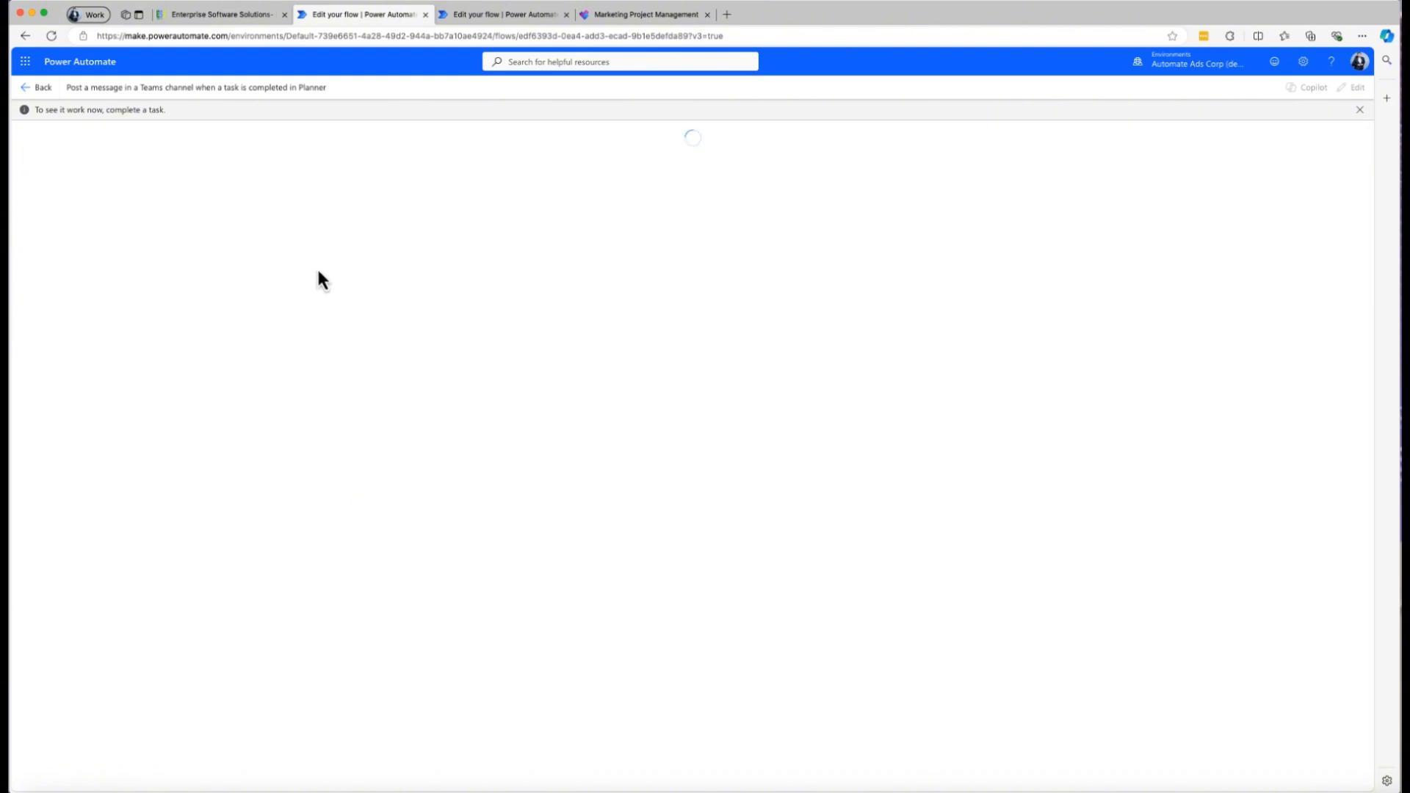
Open Teams in a new browser tab and return to the flow's test run in Power Automate.
click(25, 61)
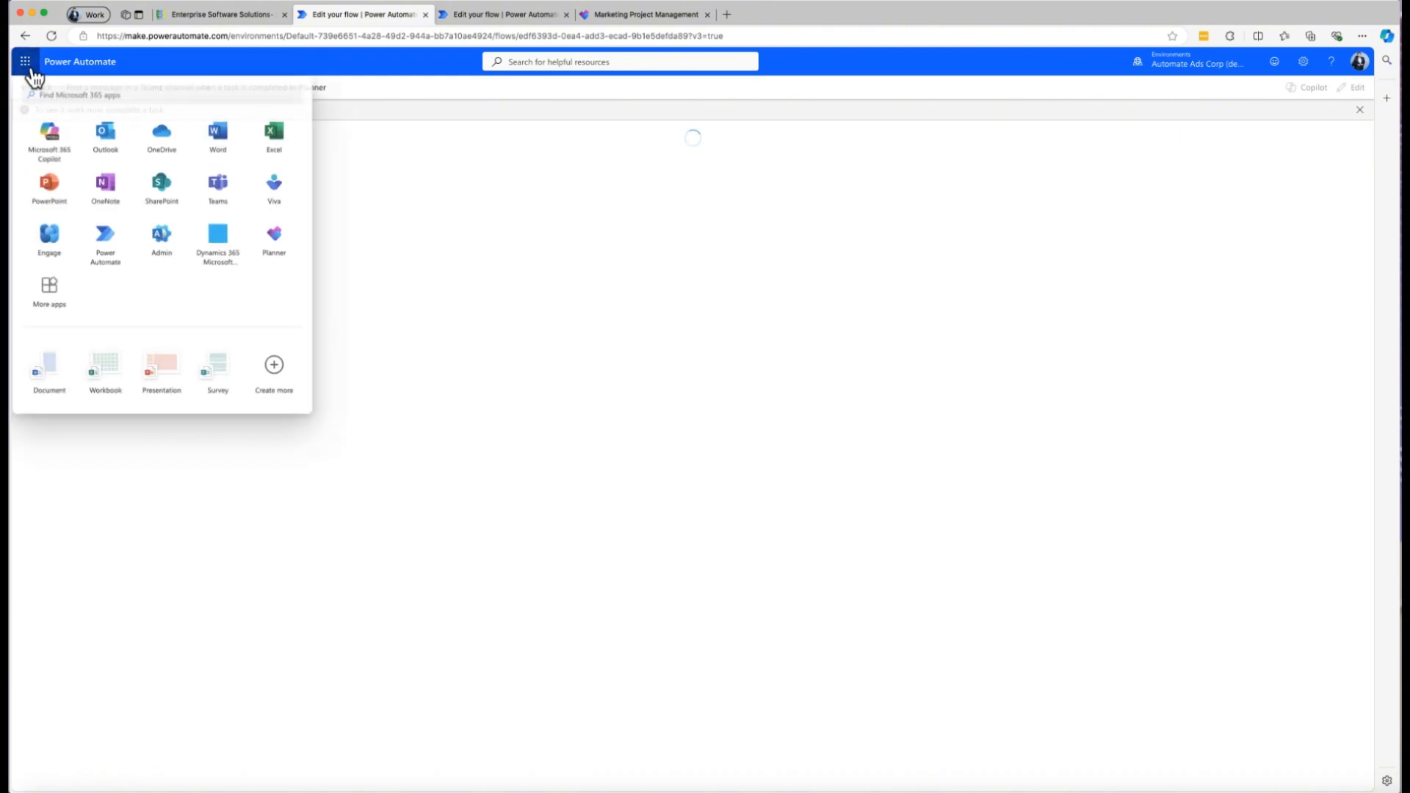
right_click(221, 208)
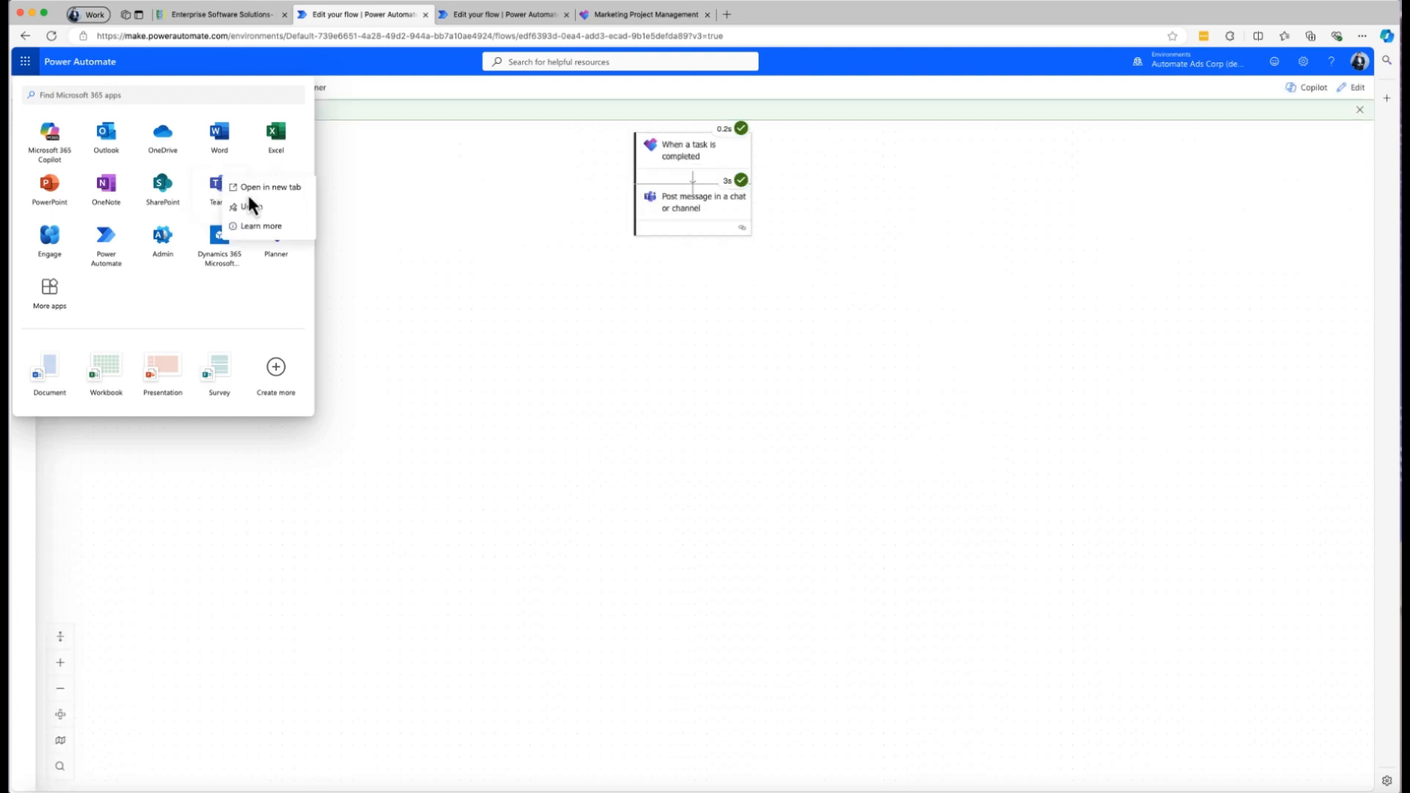
click(276, 188)
click(343, 13)
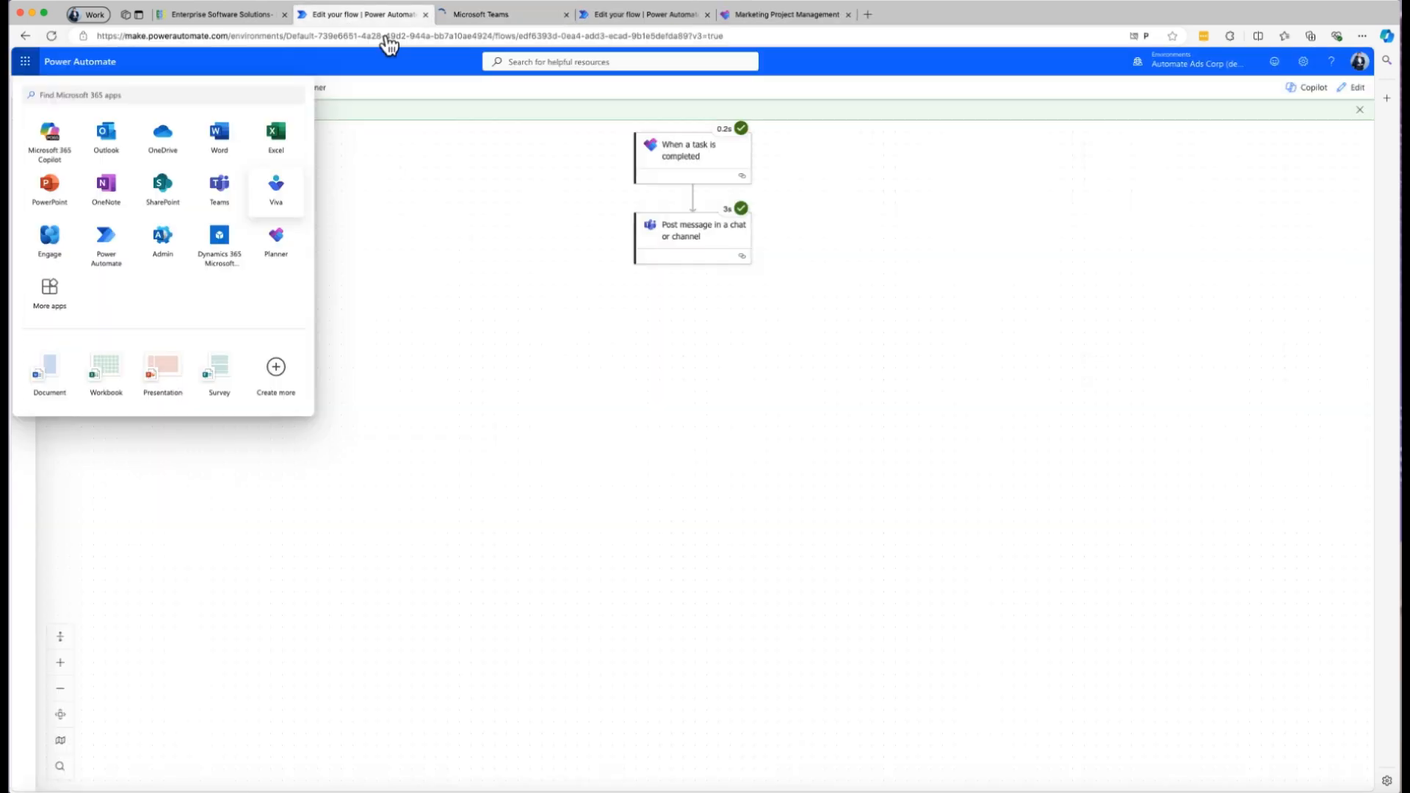
click(450, 164)
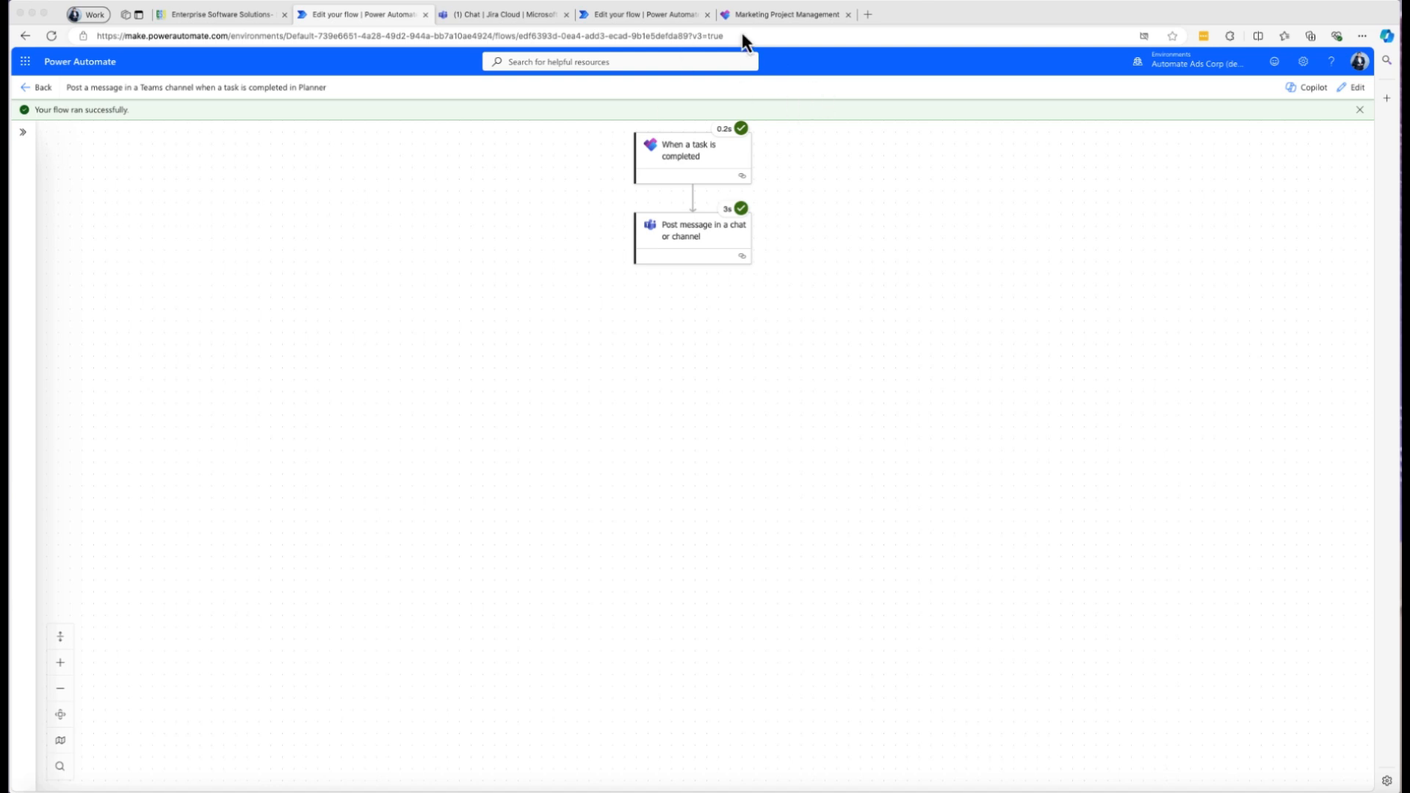
Check the Marketing Projects channel in Teams for the flow's posts, and return to the flow run in Power Automate.
click(789, 13)
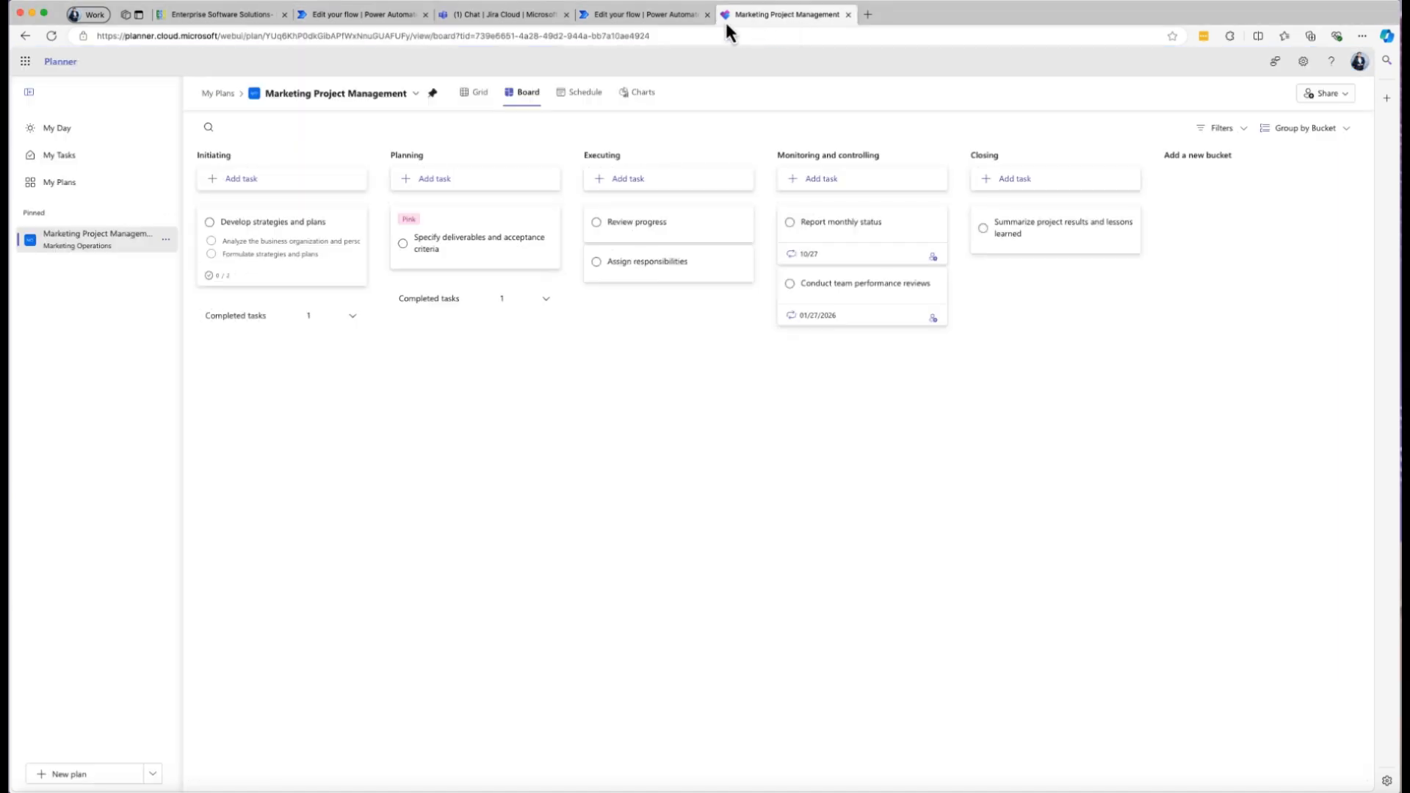
click(514, 15)
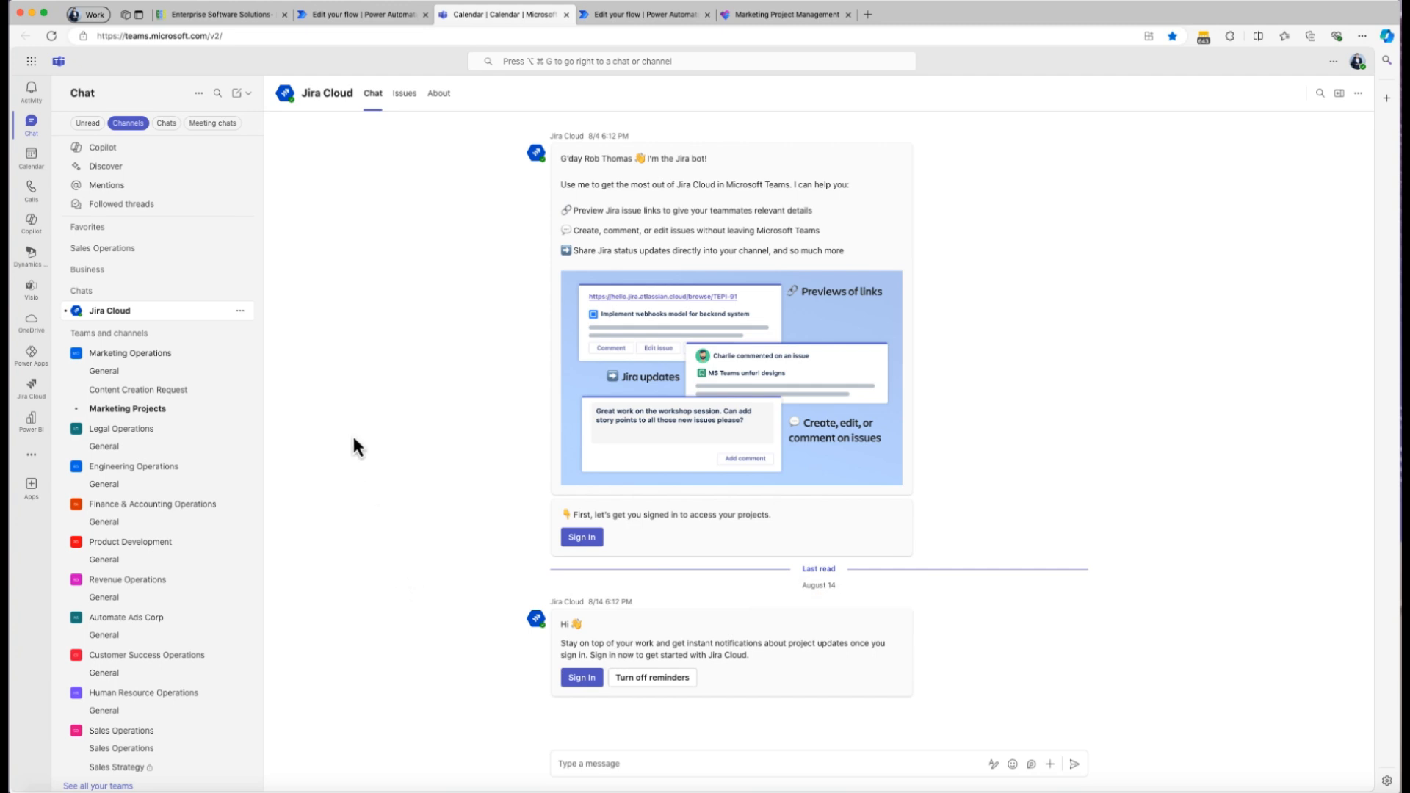
click(152, 398)
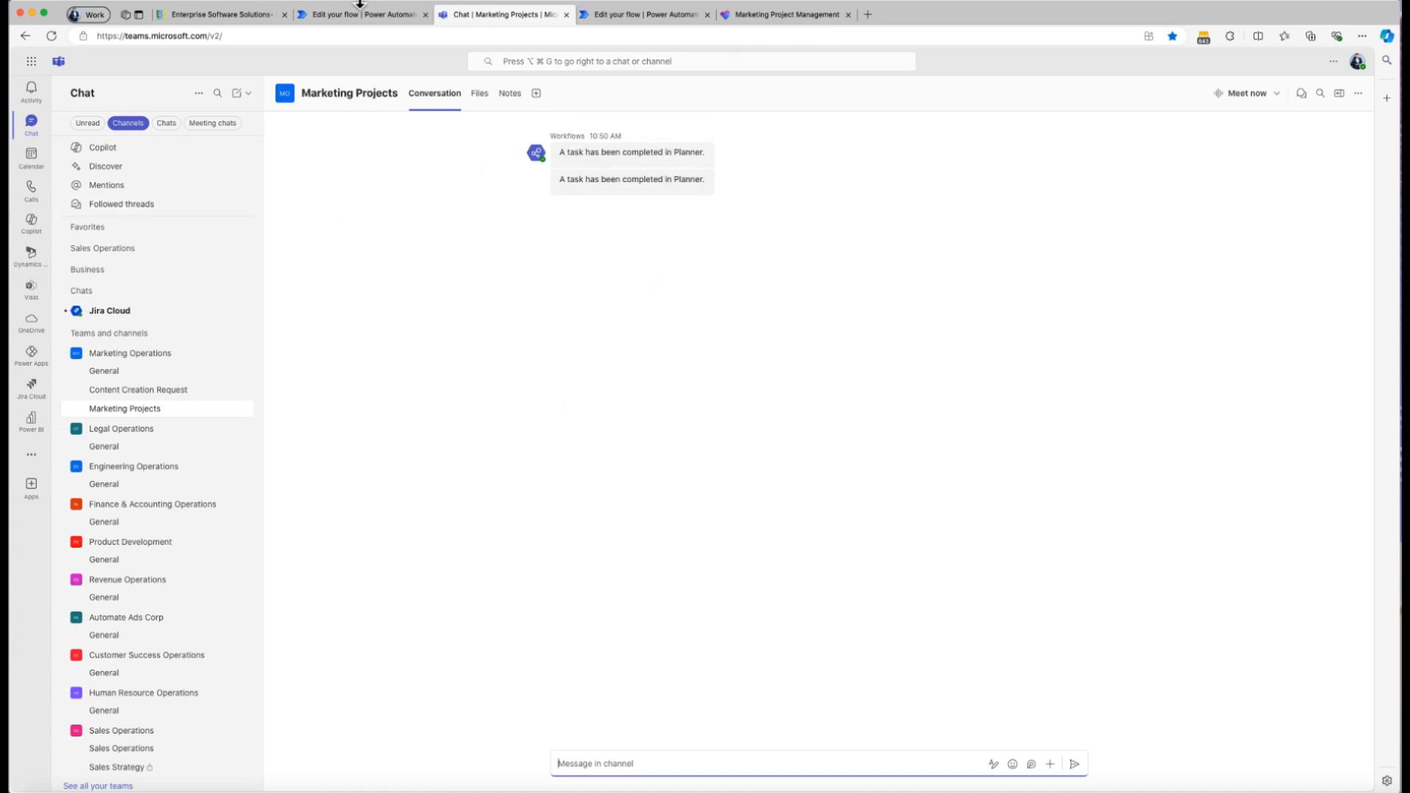
click(357, 16)
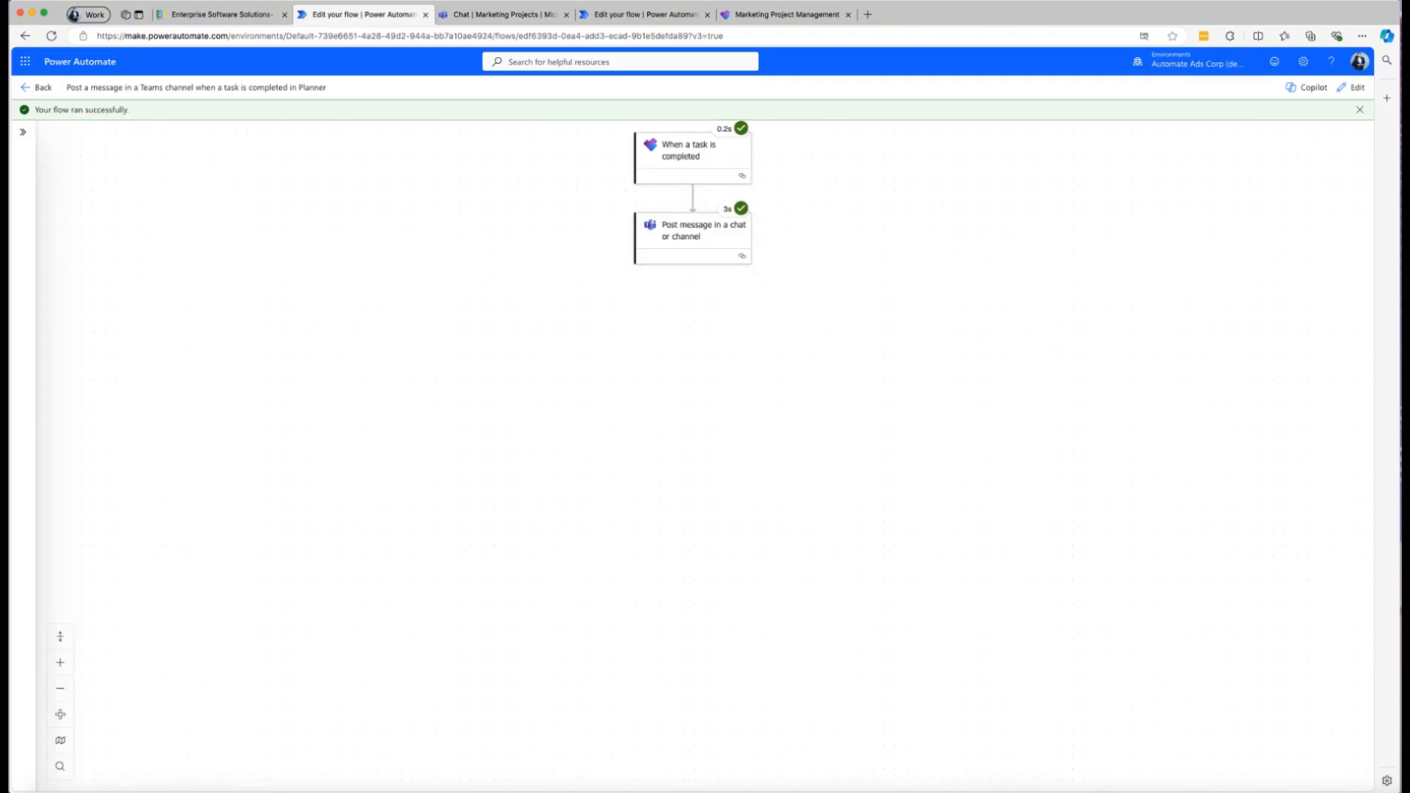